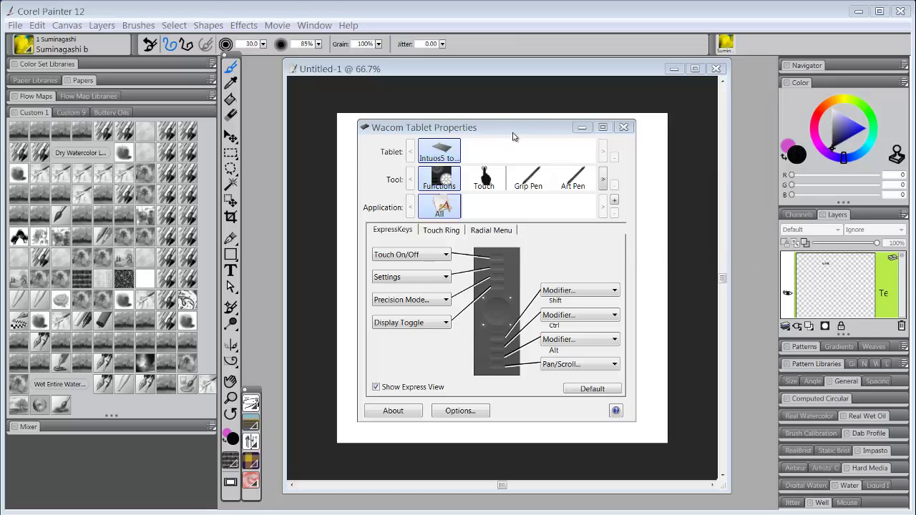
Step: Add Painter 12 x64 as an application with its own custom tablet settings
drag(512, 131, 516, 421)
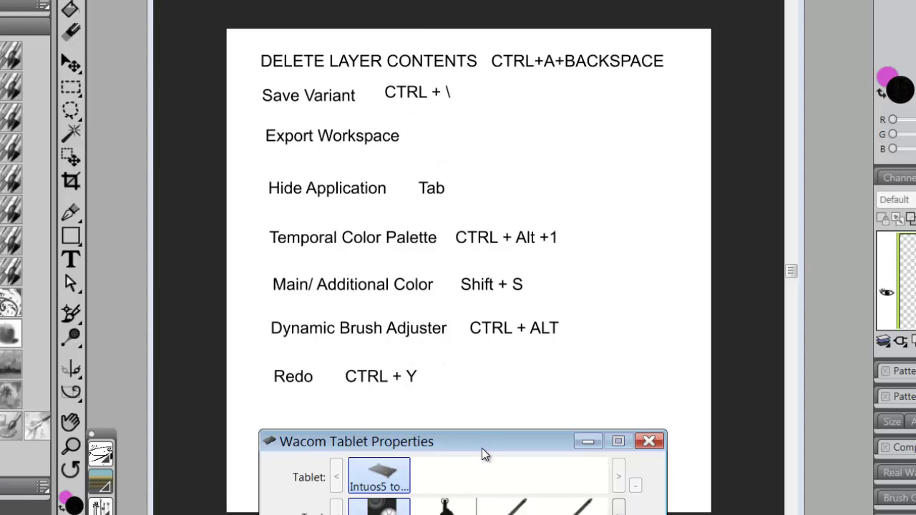
drag(482, 452, 480, 61)
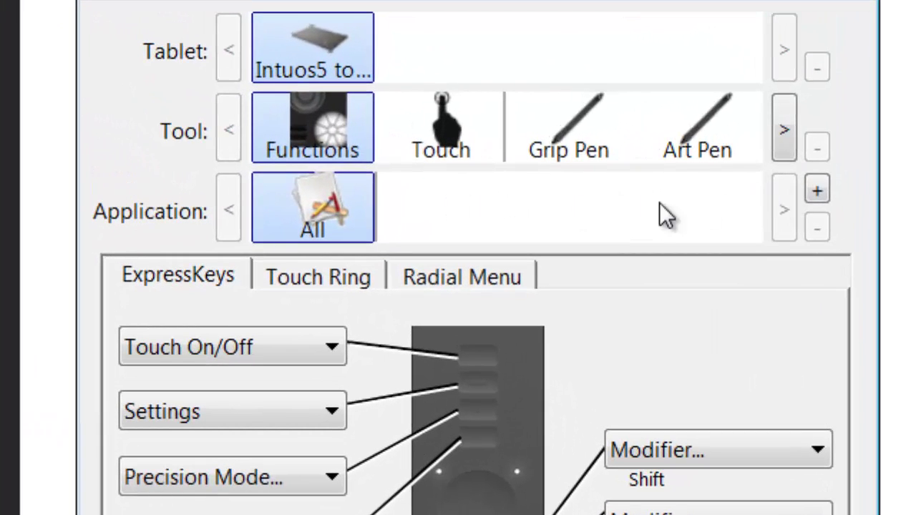
click(817, 191)
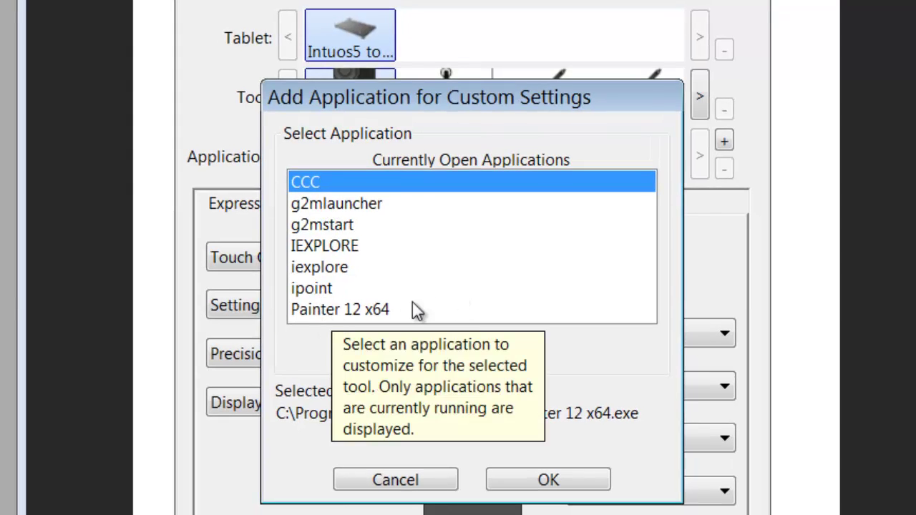
click(336, 309)
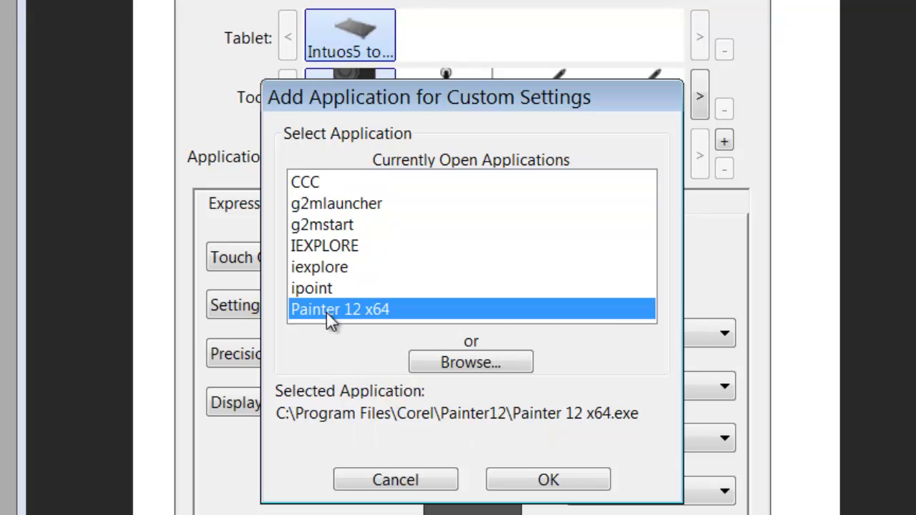
click(527, 481)
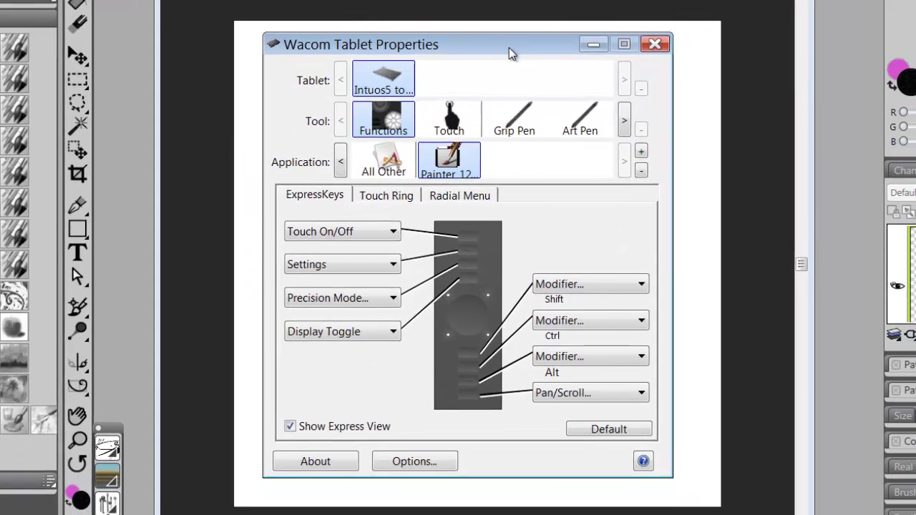
drag(509, 43, 512, 178)
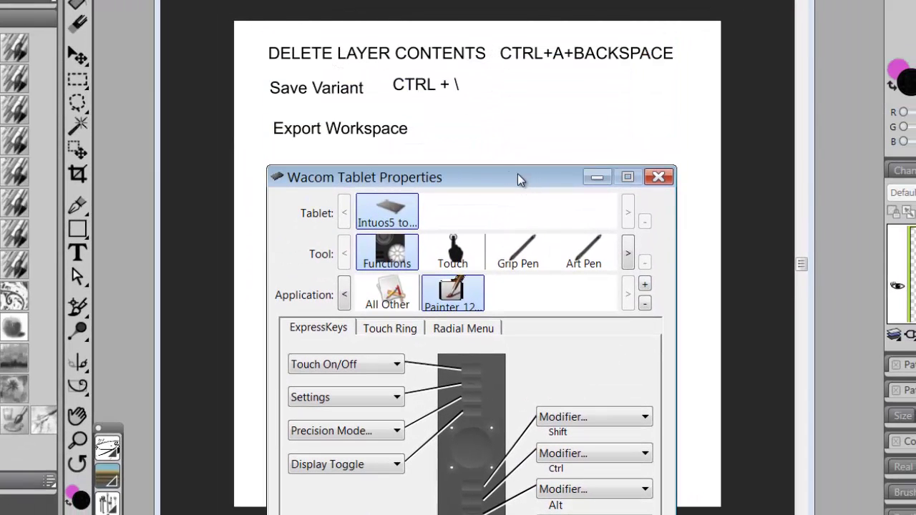
drag(506, 177, 506, 35)
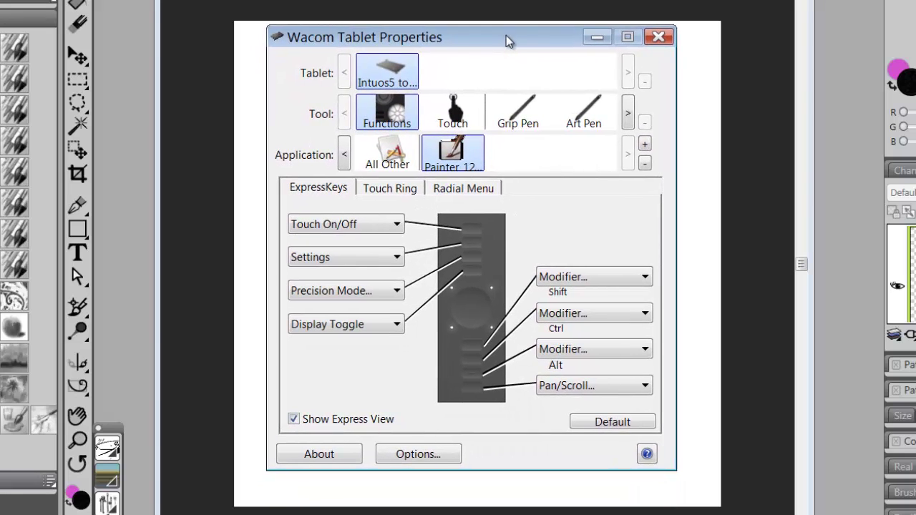
click(399, 227)
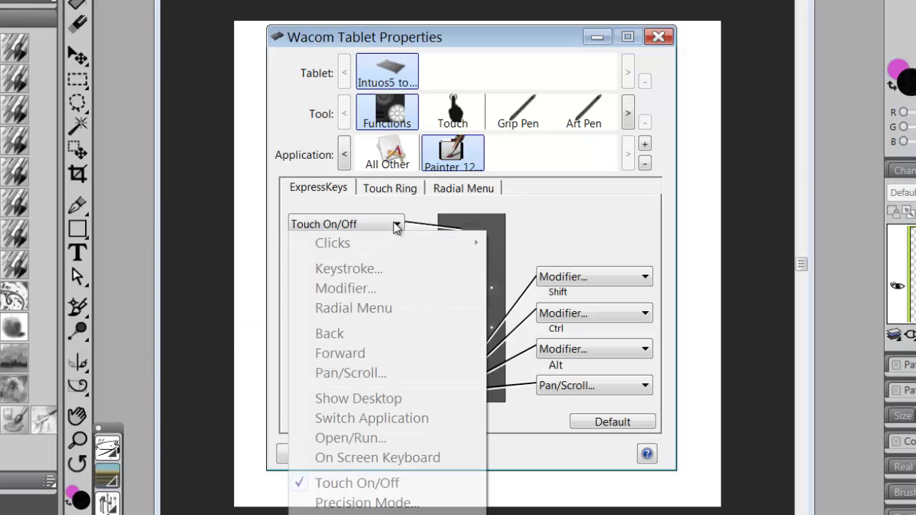
click(531, 229)
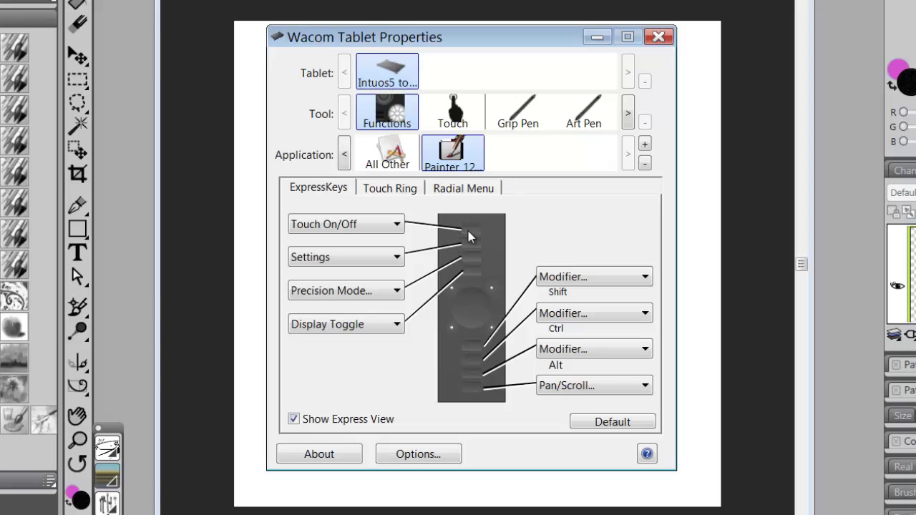
Step: Switch the topmost ExpressKey from Touch On/Off to a keystroke function
click(398, 225)
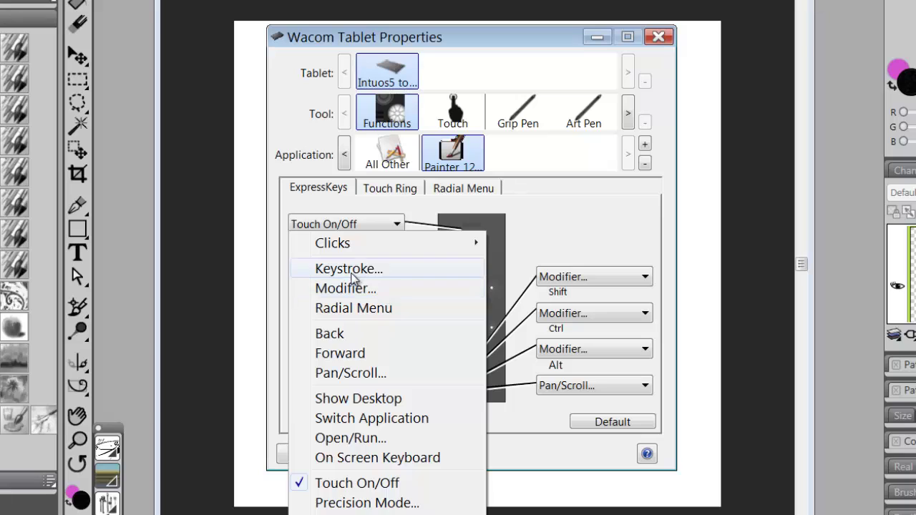
click(343, 270)
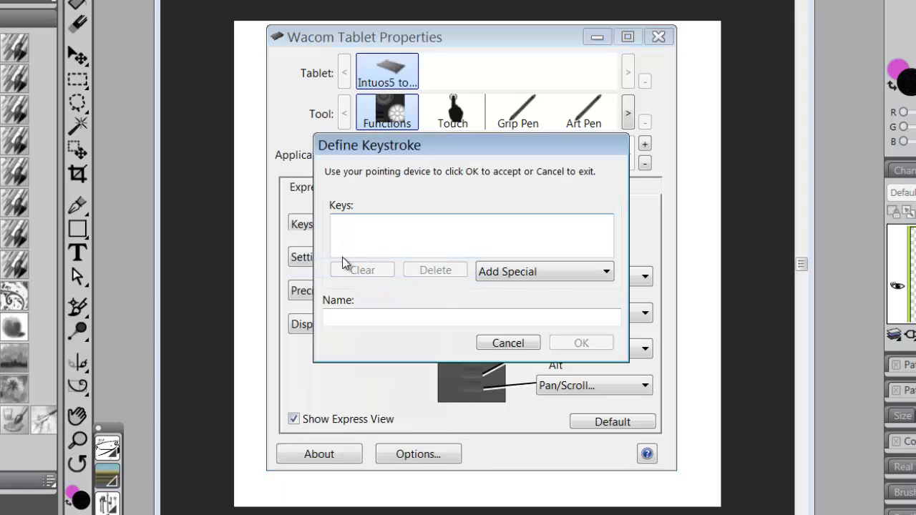
key(ctrl+a)
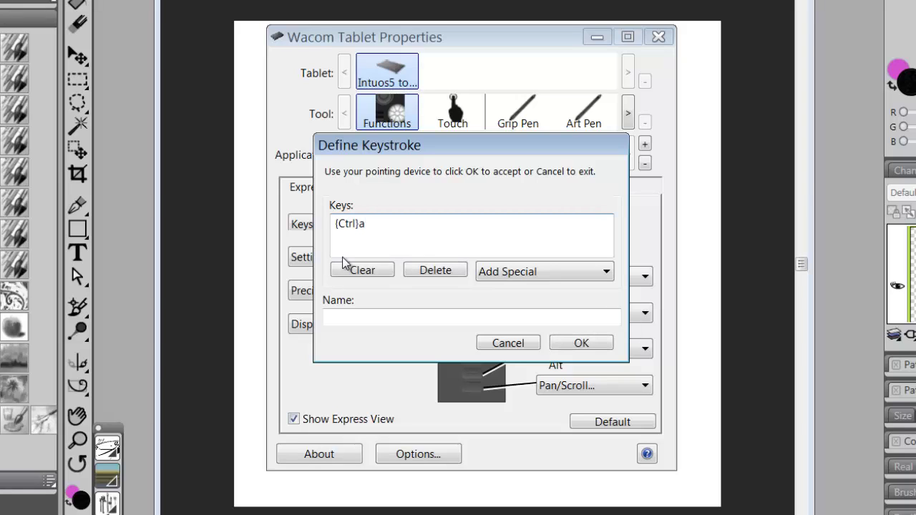
key(BackSpace)
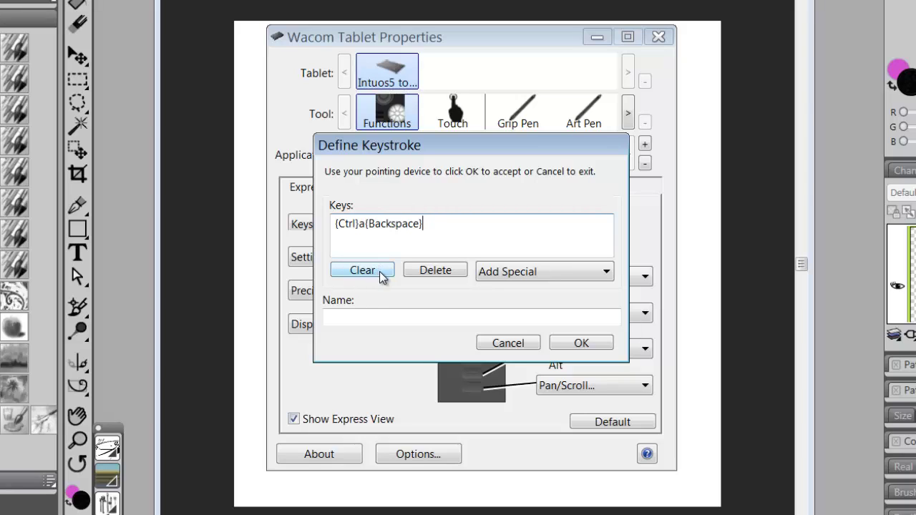
click(434, 271)
click(435, 274)
click(363, 272)
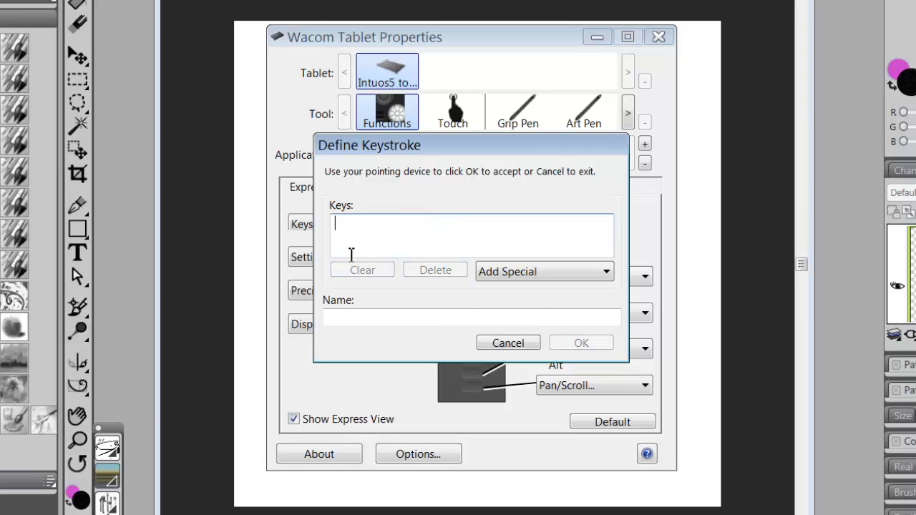
Step: Define the topmost ExpressKey's keystroke as Ctrl+A followed by Backspace and name it Delete Contents
click(440, 231)
key(ctrl+a)
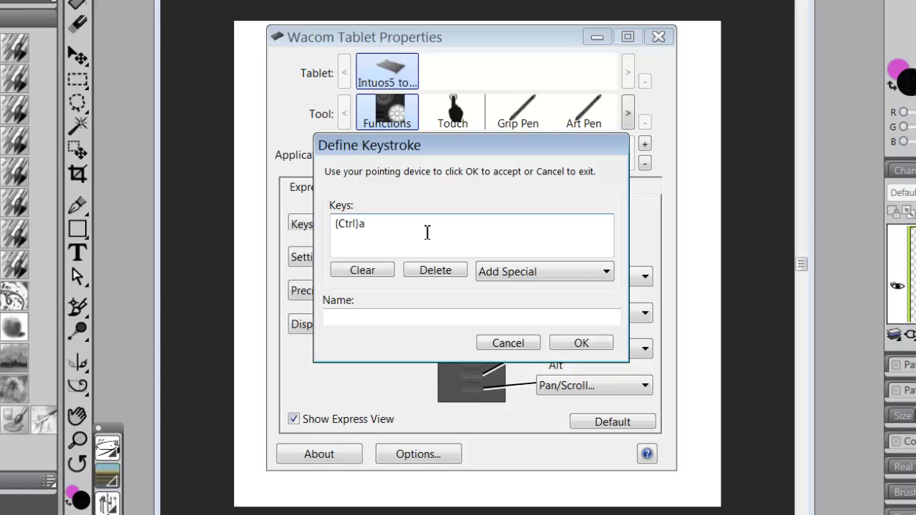
key(BackSpace)
click(389, 326)
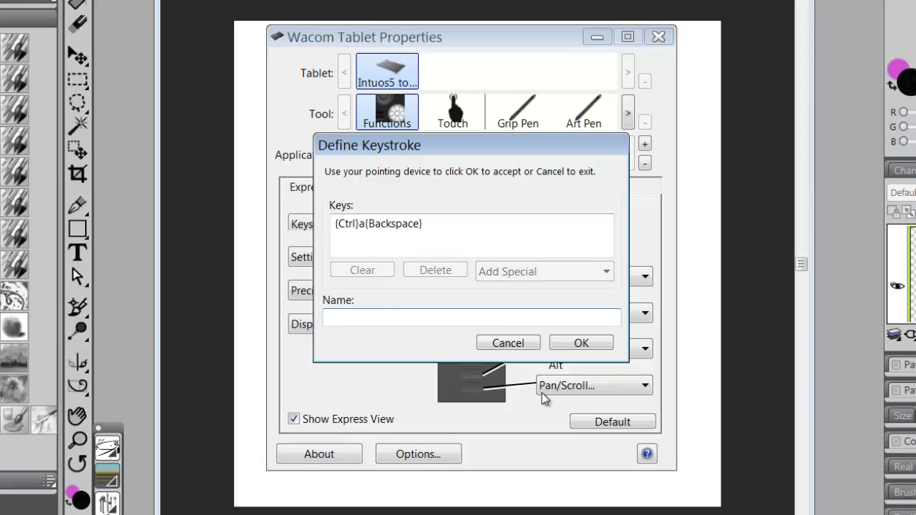
text(Delete Contents)
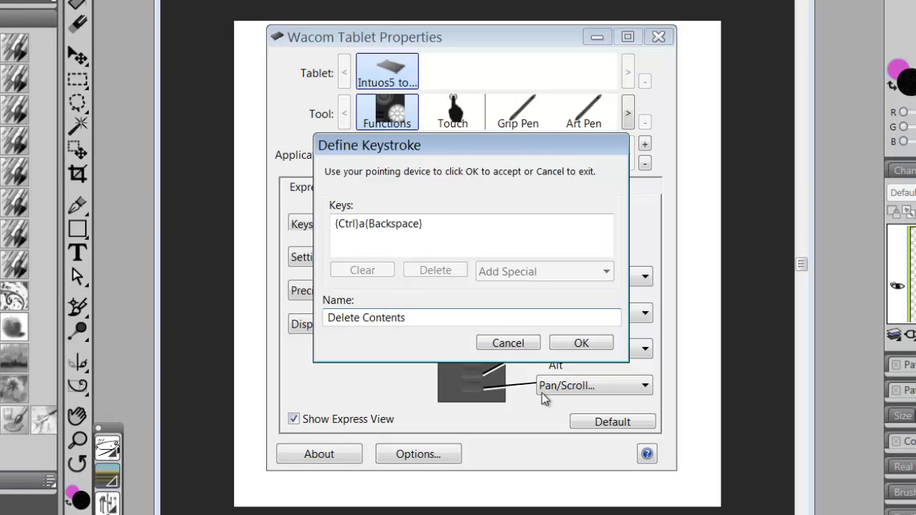
click(580, 344)
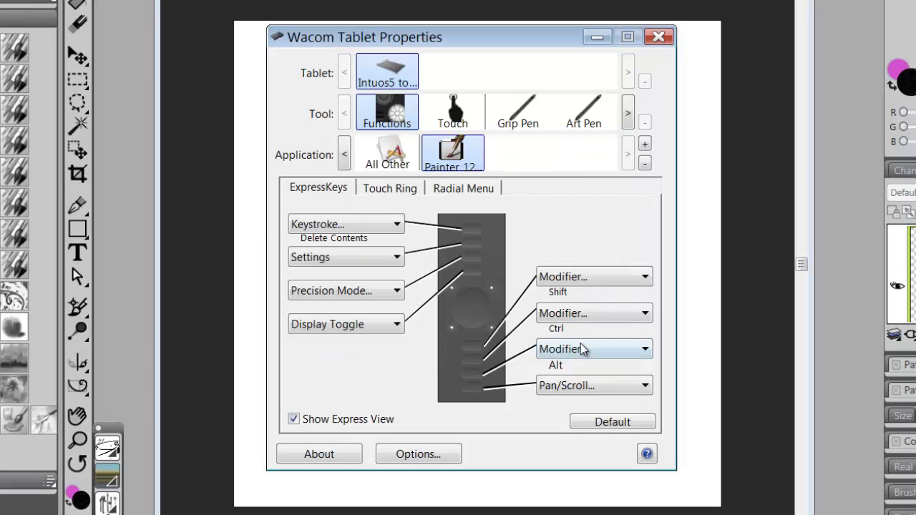
Step: Assign the second ExpressKey the keystroke Ctrl+\ with the name Save Variant
click(395, 257)
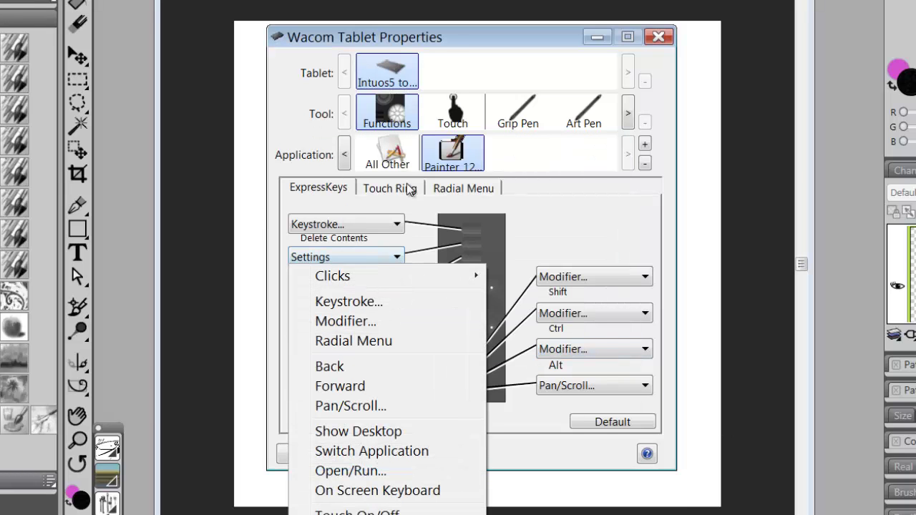
click(451, 37)
mouse_move(452, 37)
mouse_down()
mouse_move(432, 150)
mouse_move(466, 32)
mouse_up()
click(406, 259)
click(372, 300)
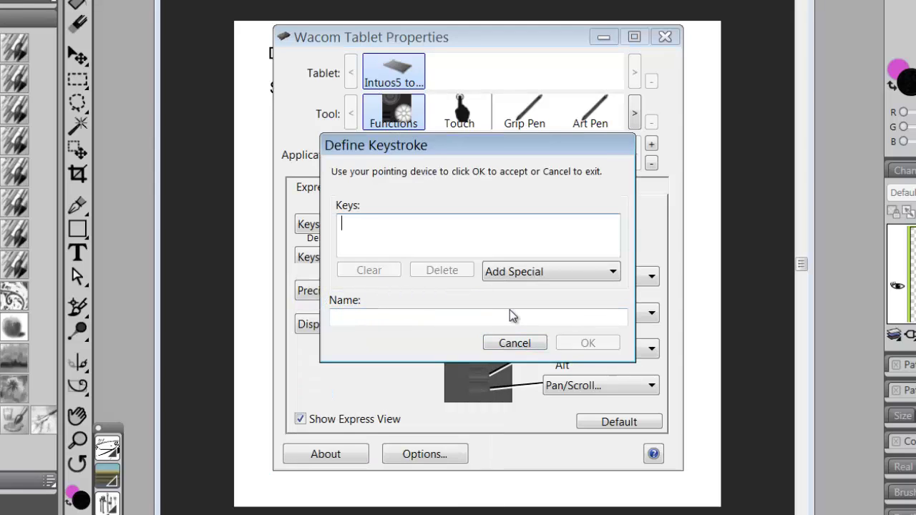
key(ctrl+backslash)
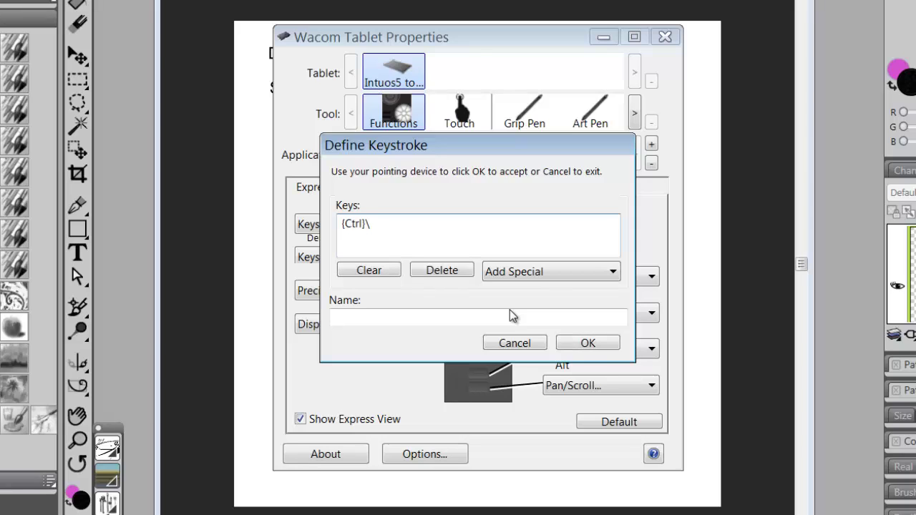
click(399, 316)
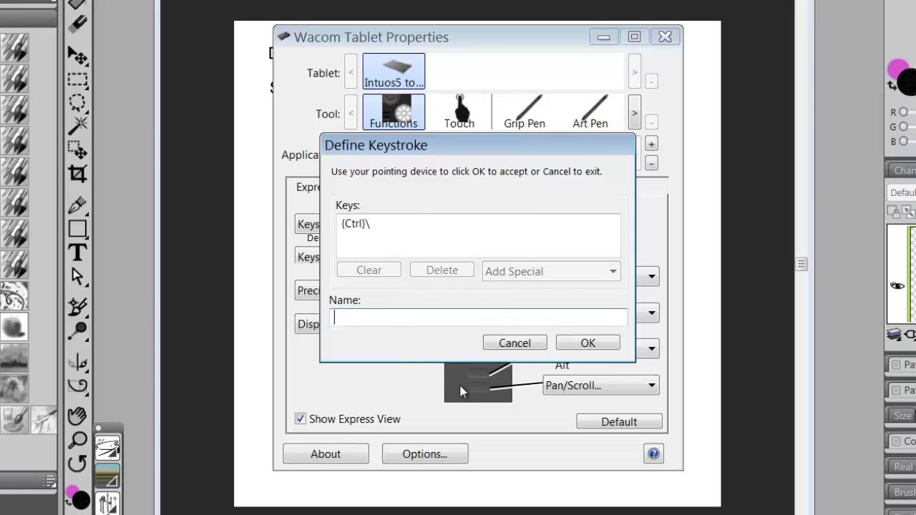
text(Save Variant)
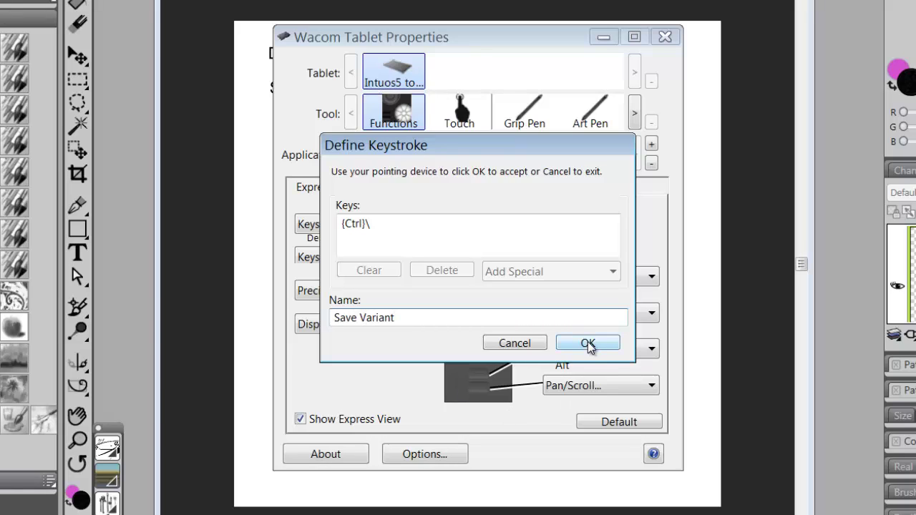
click(587, 344)
Step: Assign the third ExpressKey the keystroke Shift+\ with the name Export Workspace
click(405, 291)
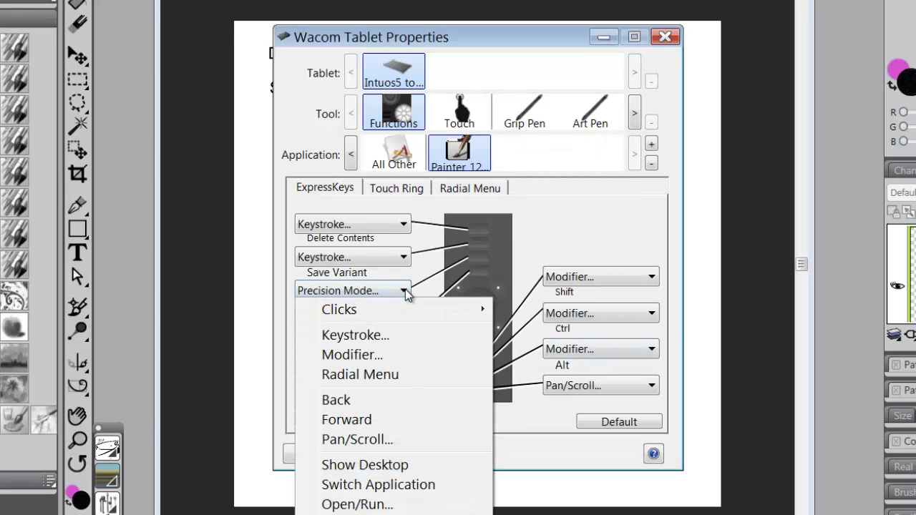
click(381, 334)
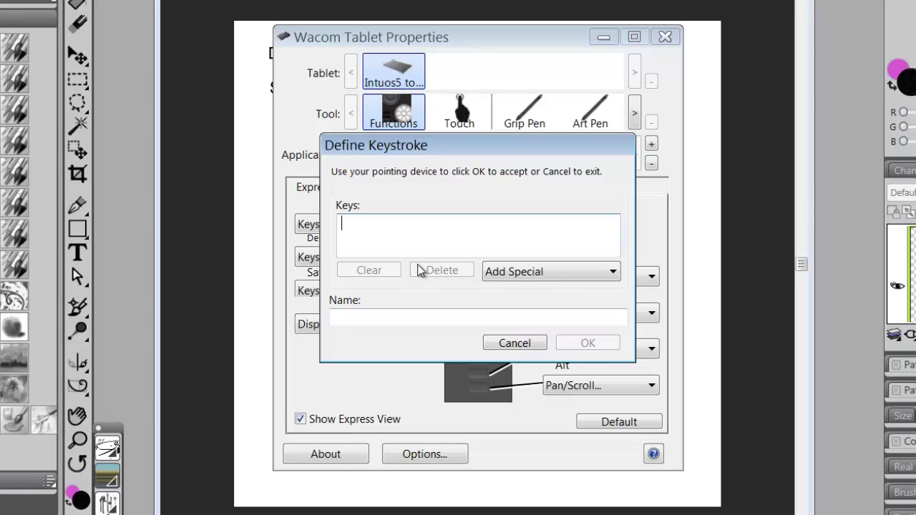
key(shift+backslash)
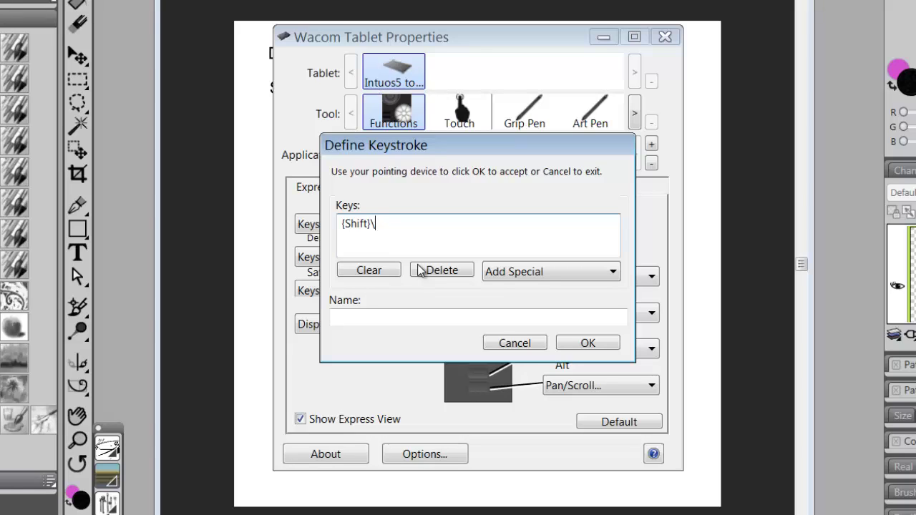
click(377, 319)
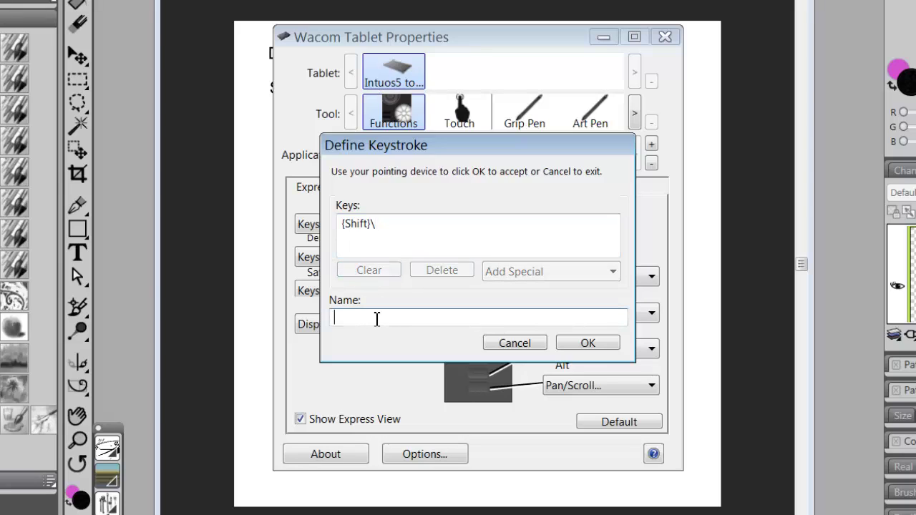
text(Export Workspace)
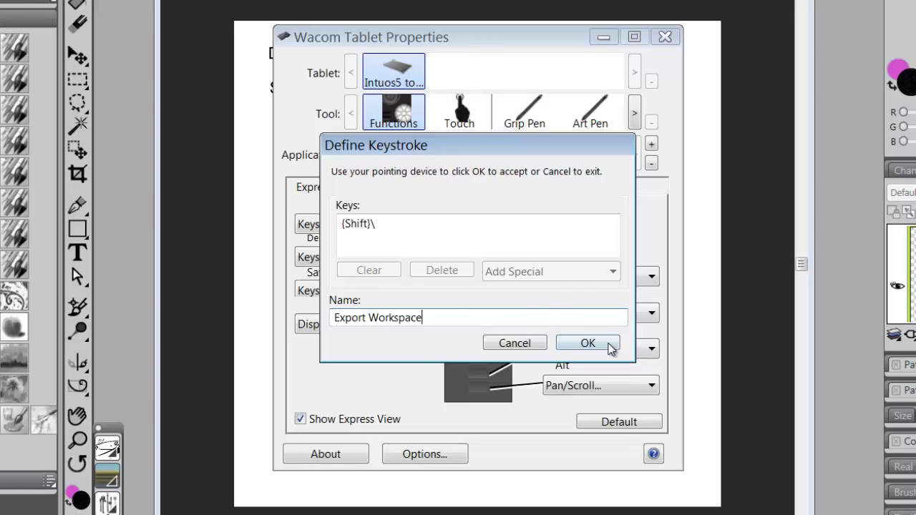
click(599, 345)
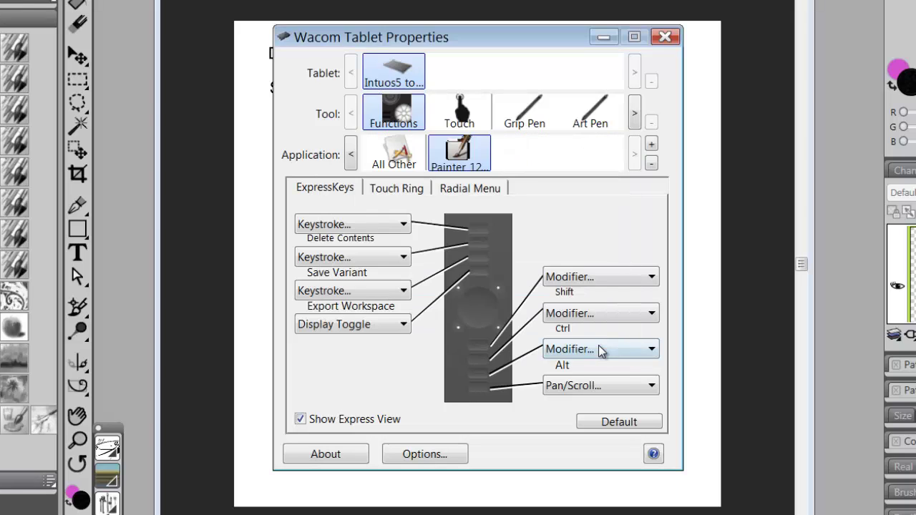
Step: Assign the fourth ExpressKey the keystroke Tab with the name Hides Panels
click(404, 329)
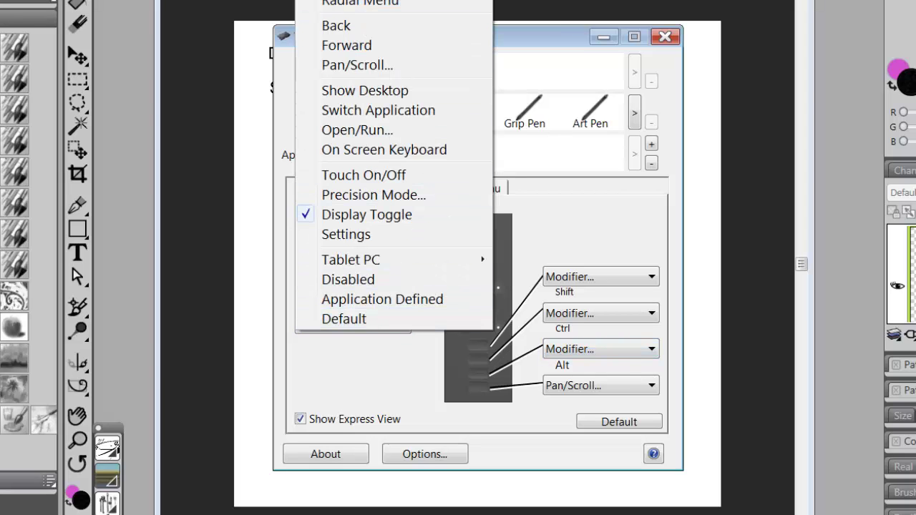
click(357, 1)
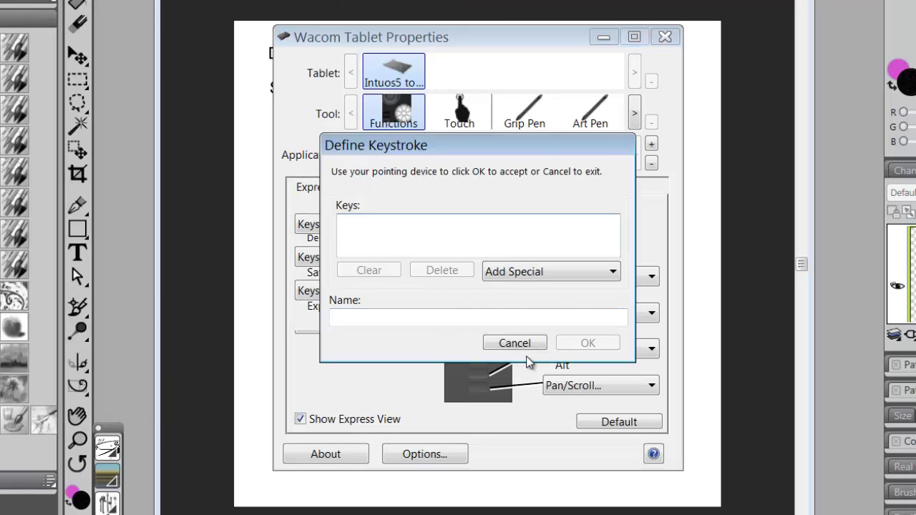
key(Tab)
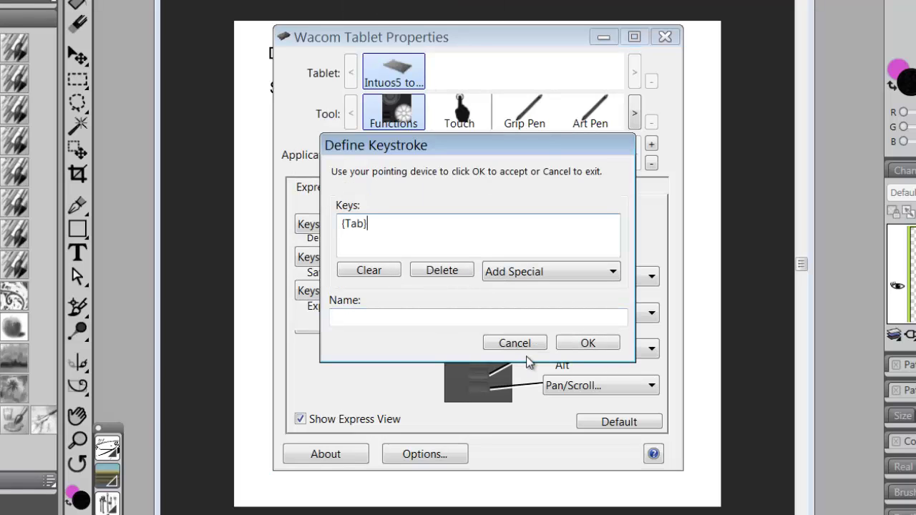
click(394, 320)
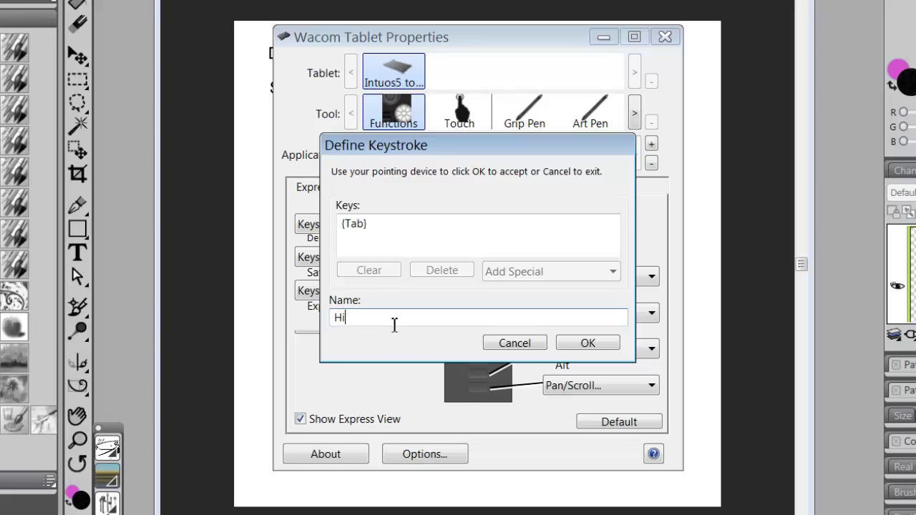
text(Hides Panels)
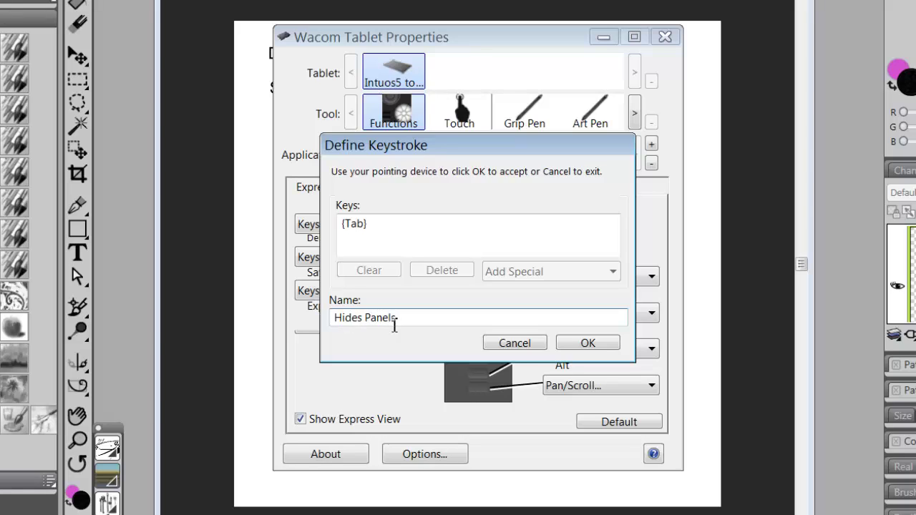
click(596, 338)
Step: Assign the fifth ExpressKey the keystroke Ctrl+Alt+Num 1 with the name Temporal Color Palette
click(609, 277)
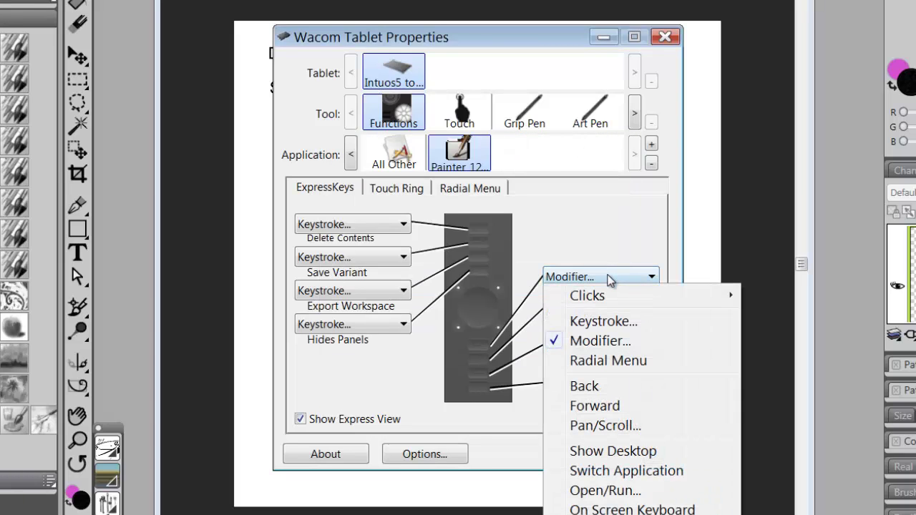
click(609, 323)
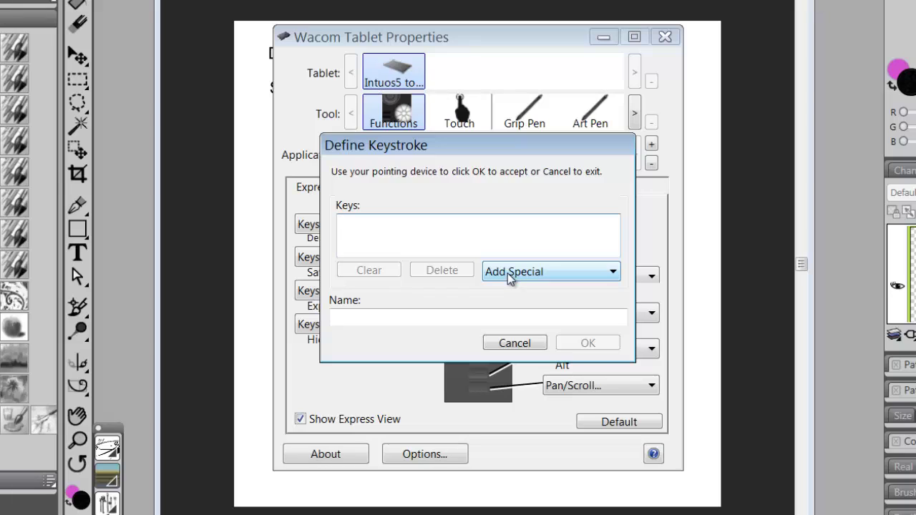
key(ctrl+alt+KP_1)
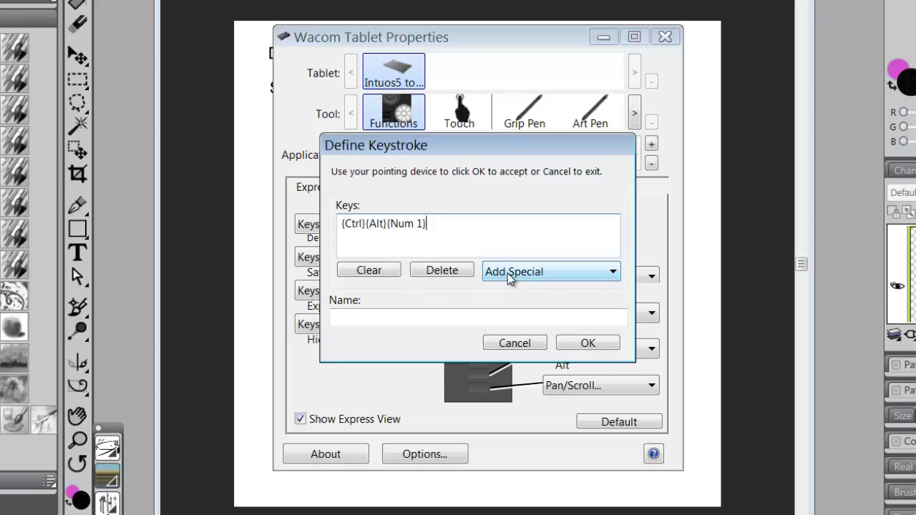
click(383, 316)
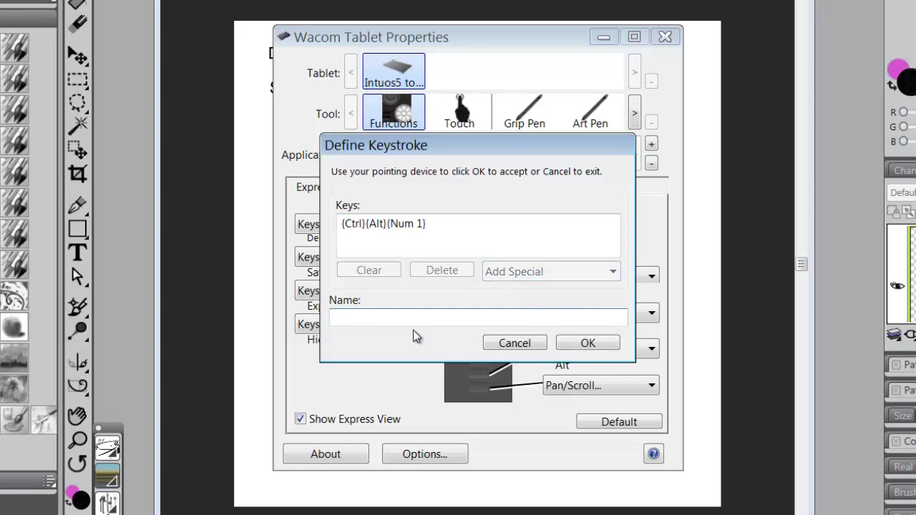
text(Temporal Color Palette)
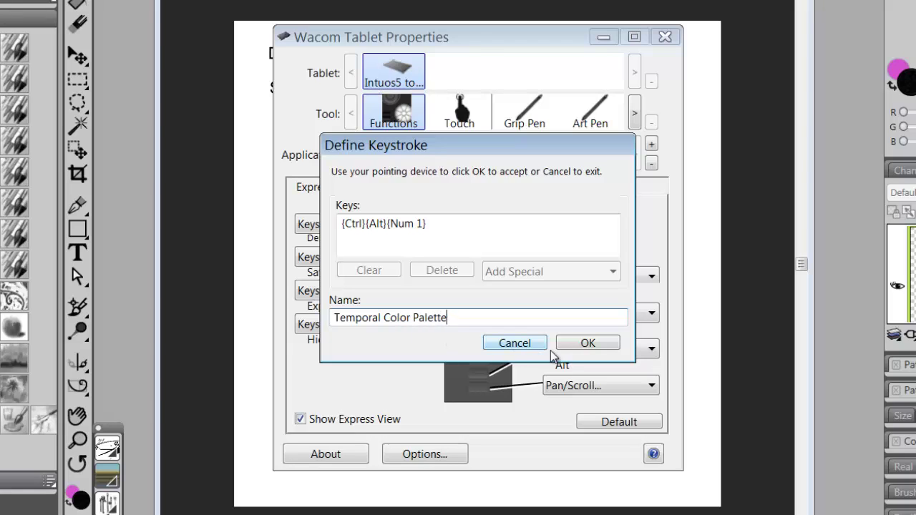
click(588, 343)
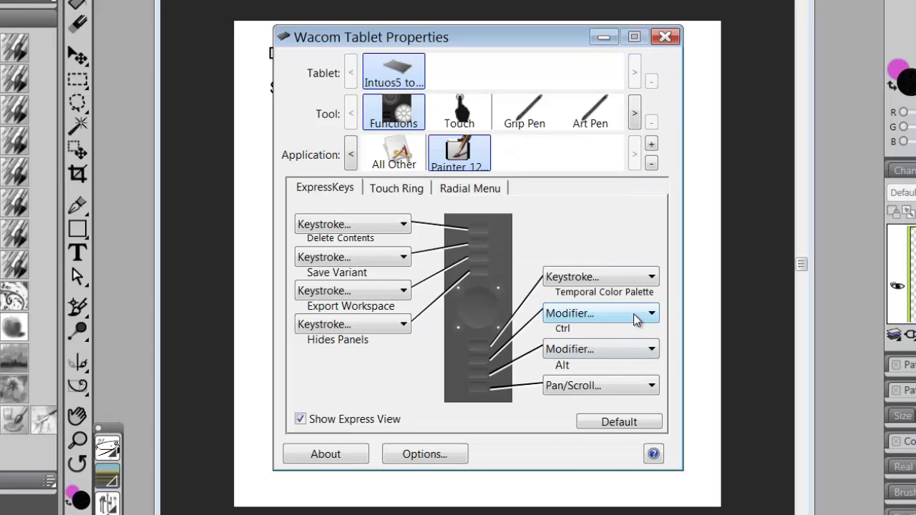
Step: Assign the sixth ExpressKey the keystroke Shift+S with the name Main/Additional
click(631, 317)
click(612, 360)
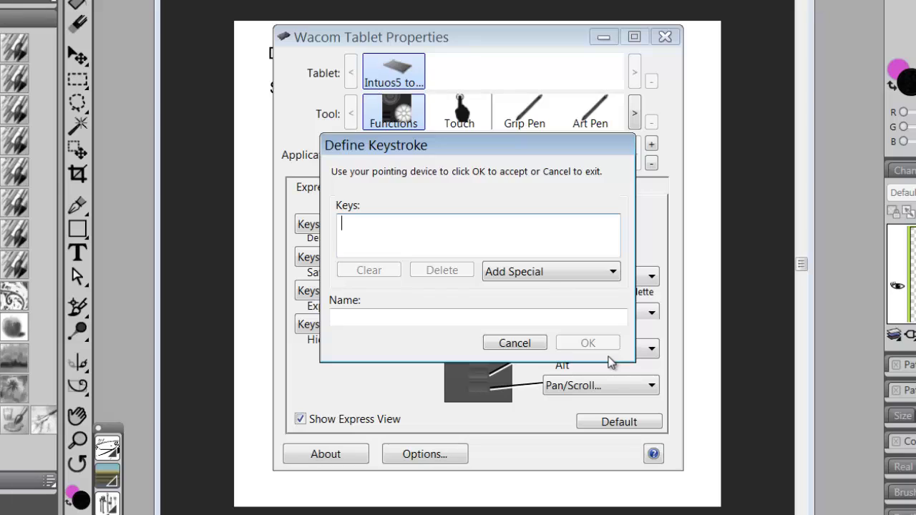
key(shift+s)
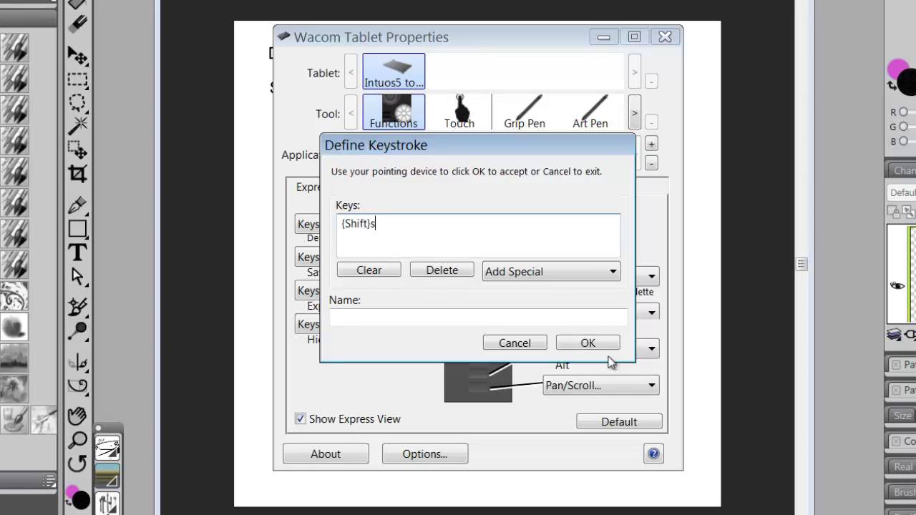
click(363, 315)
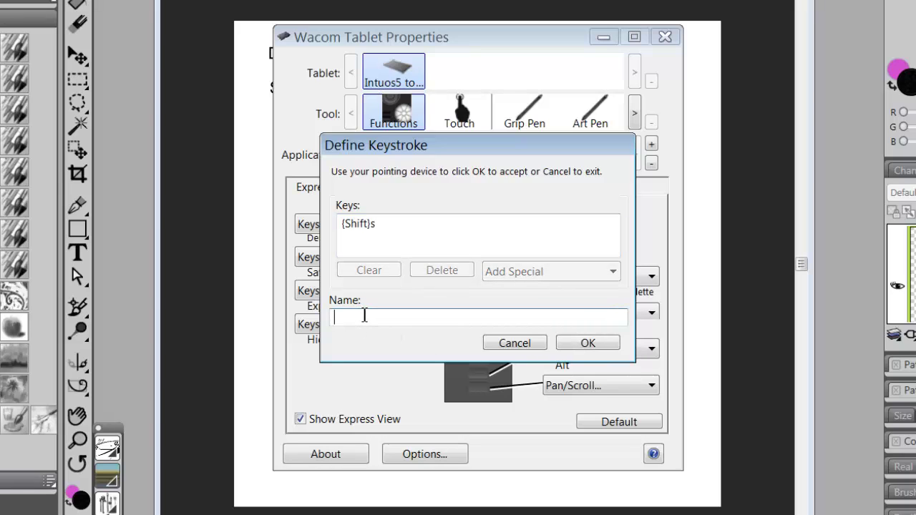
text(Main/Additional)
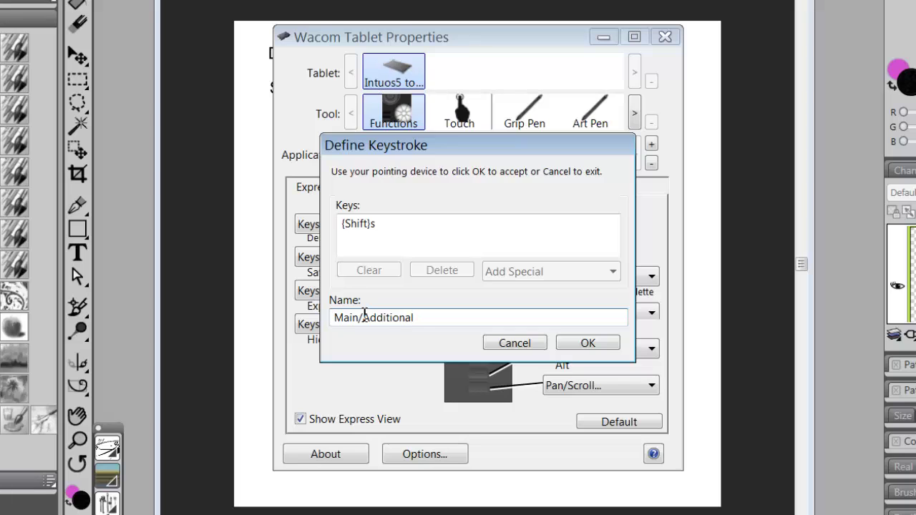
click(594, 344)
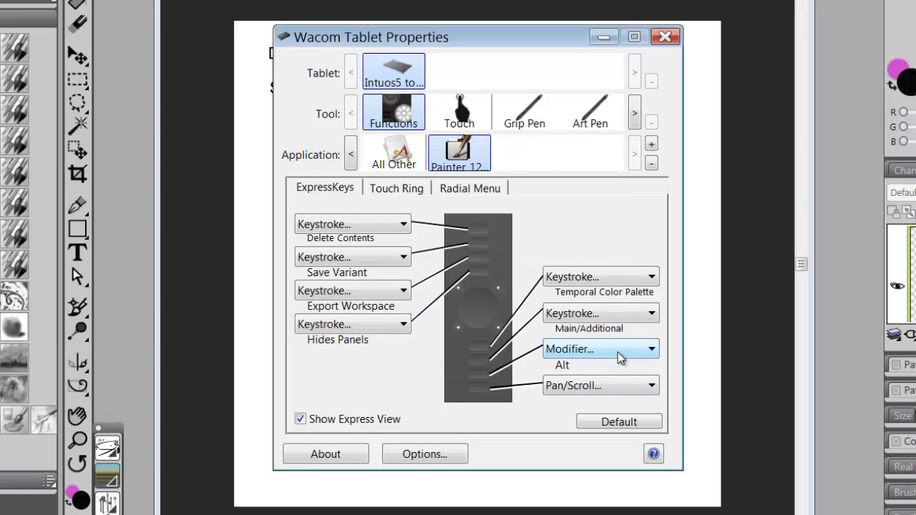
Step: Set the seventh ExpressKey's modifier to the Alt and Ctrl combination
click(620, 355)
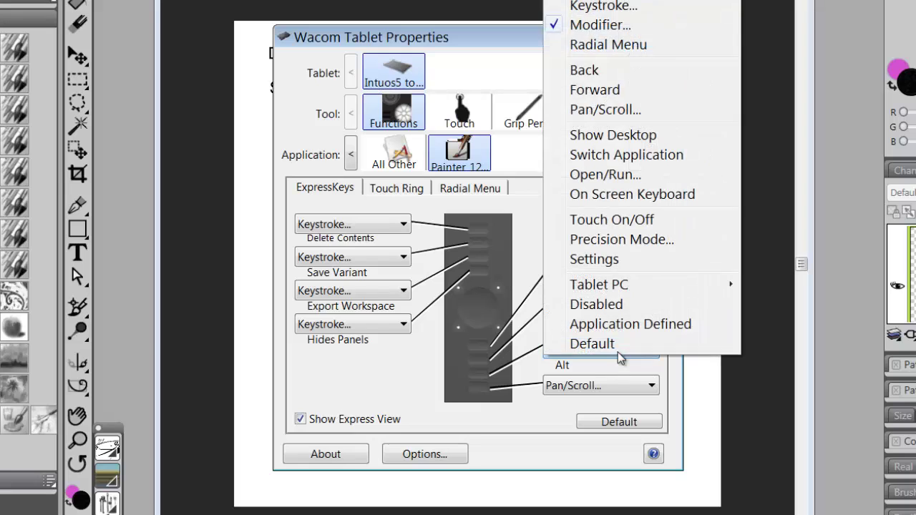
click(594, 26)
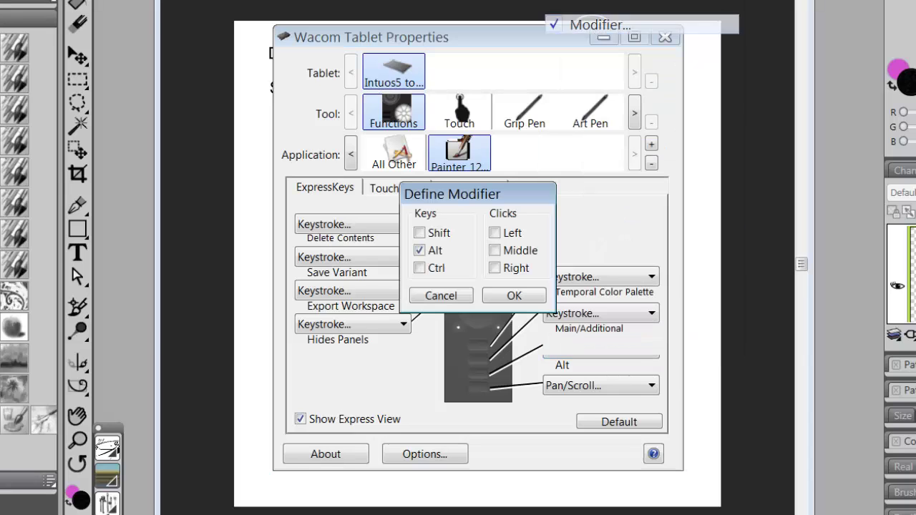
click(419, 268)
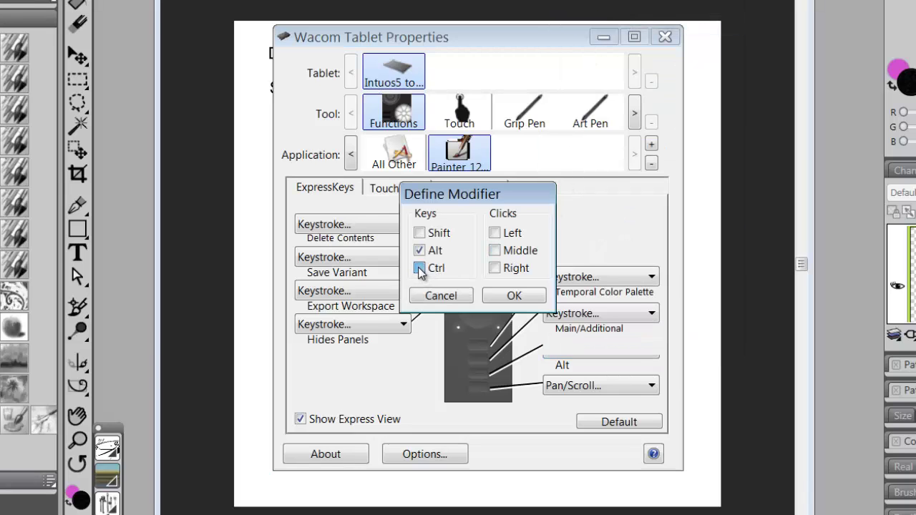
click(512, 297)
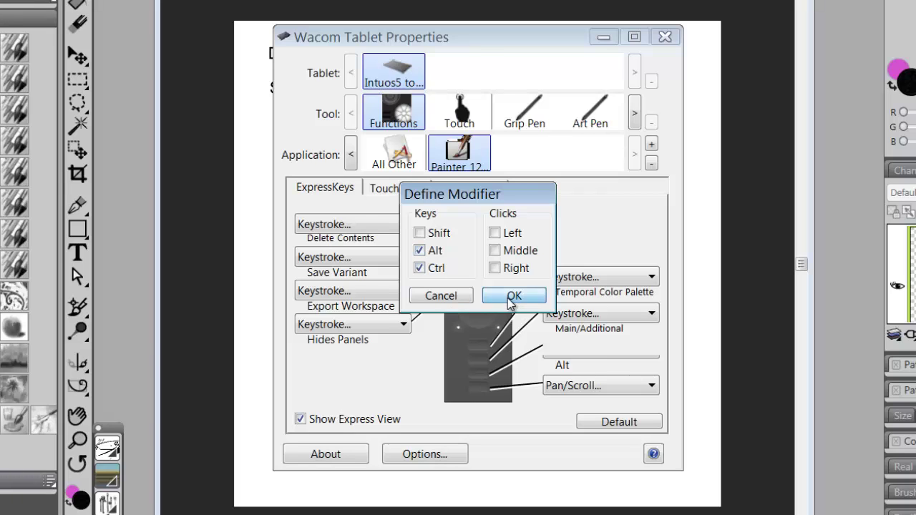
Step: Assign the last ExpressKey the keystroke Ctrl+Y with the name Redo, and minimize the tablet properties window
click(654, 388)
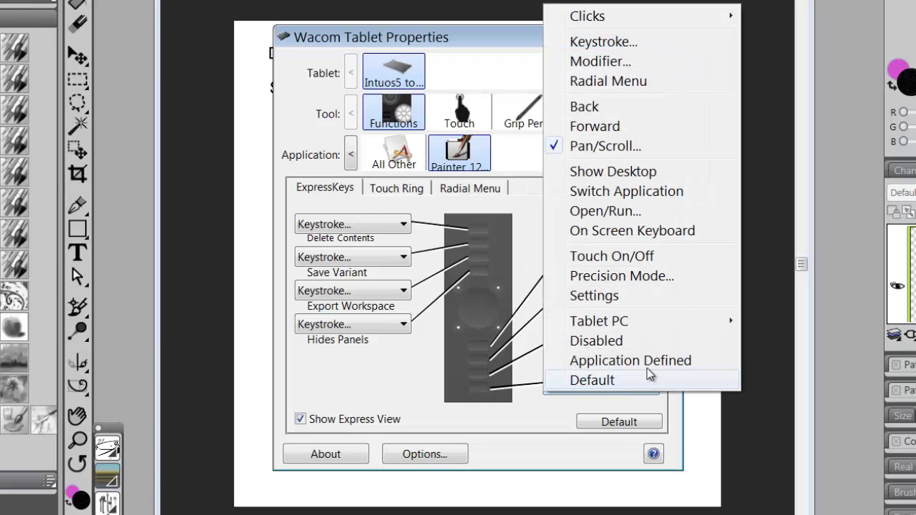
click(605, 42)
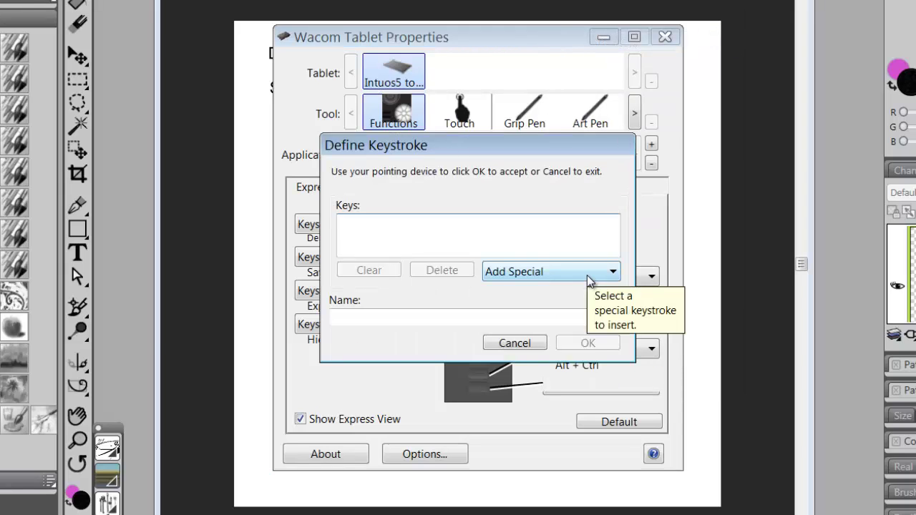
key(ctrl+y)
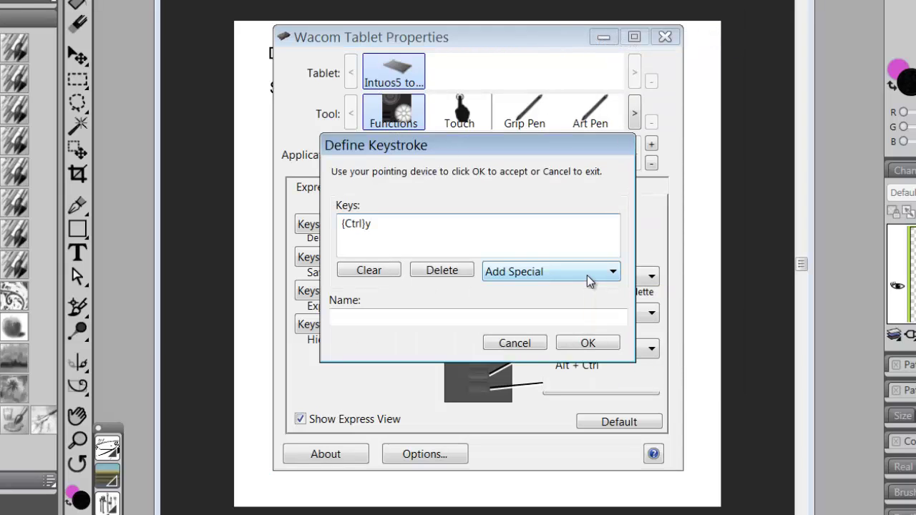
click(370, 321)
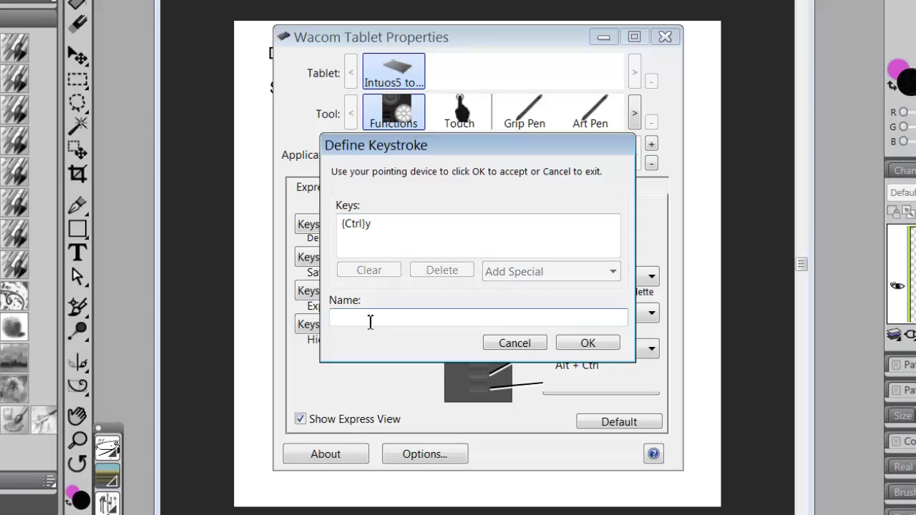
text(Redo)
click(589, 346)
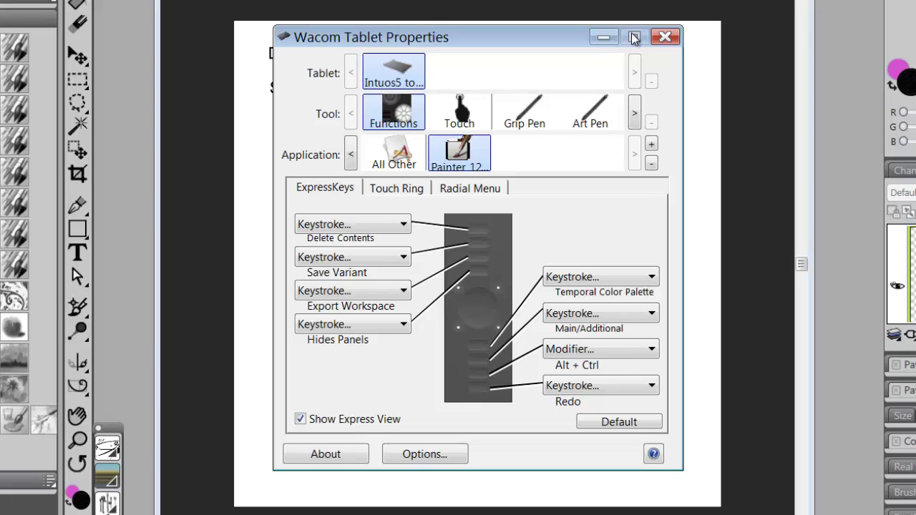
click(603, 38)
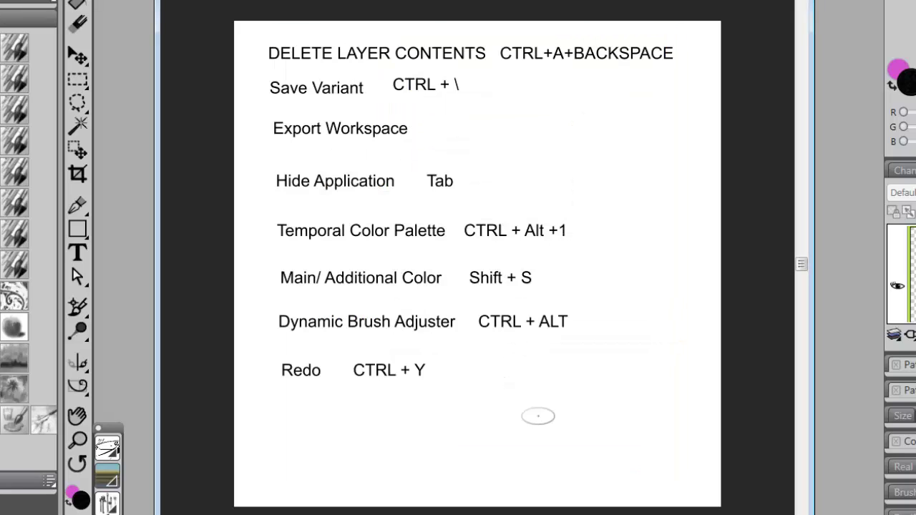
Step: Undo the text entries of the shortcut list until the notes are gone from the canvas
key(ctrl+z)
key(ctrl+z)
key(ctrl+z)
key(ctrl+z)
key(ctrl+z)
key(ctrl+z)
key(ctrl+z)
key(ctrl+z)
key(ctrl+z)
key(ctrl+z)
key(ctrl+z)
key(ctrl+z)
key(ctrl+z)
key(ctrl+z)
key(ctrl+z)
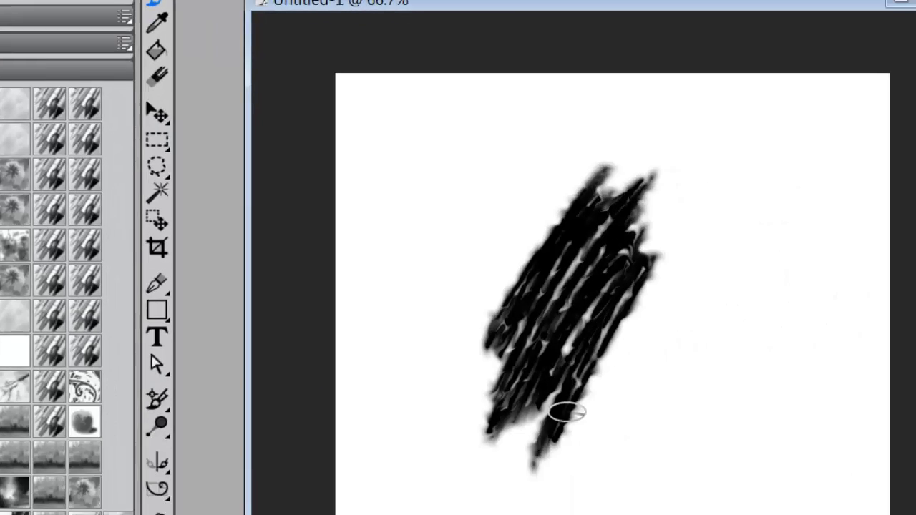
Step: Scribble black brush strokes on the canvas and clear them with the Delete Contents shortcut
mouse_move(563, 409)
mouse_down()
mouse_move(497, 255)
mouse_move(536, 256)
mouse_move(466, 207)
mouse_move(501, 286)
mouse_move(374, 267)
mouse_move(316, 407)
mouse_move(518, 177)
mouse_move(444, 214)
mouse_up()
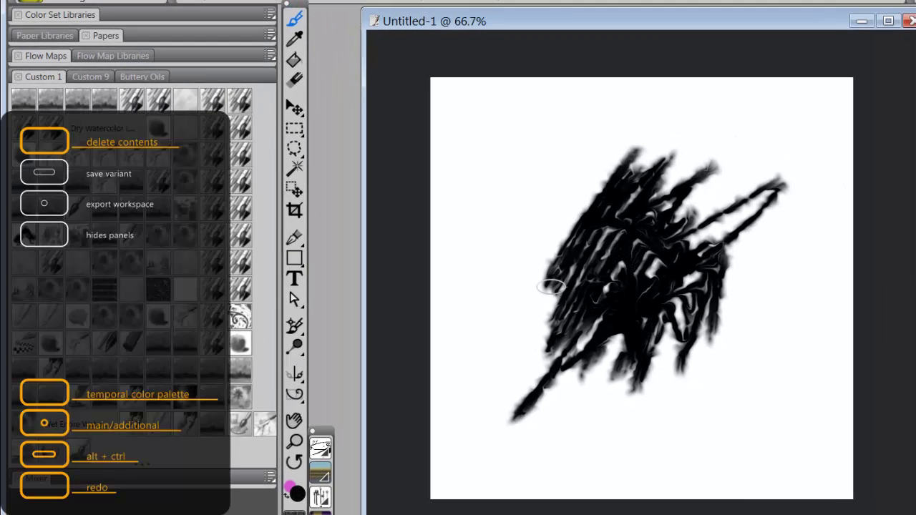
key(Delete)
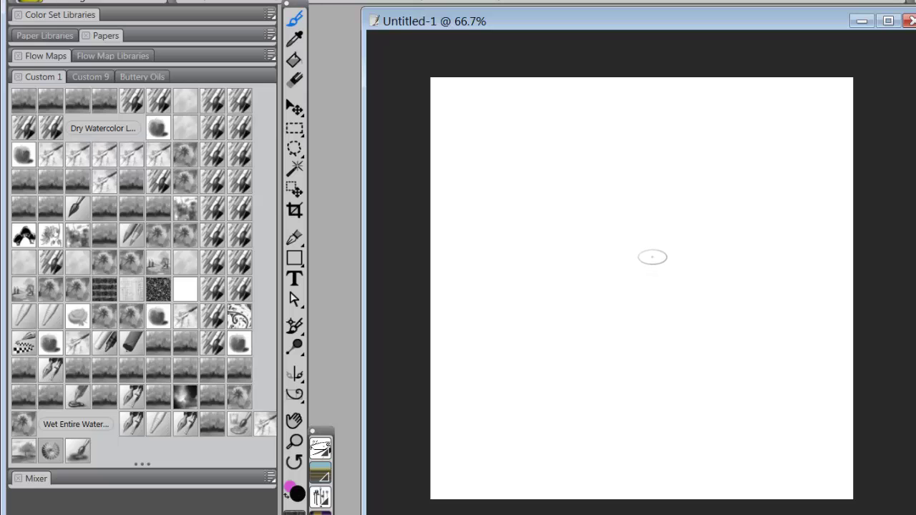
Step: Test the Save Variant and Export Workspace shortcuts, cancelling each dialog without saving
key(ctrl+alt)
key(ctrl+alt+s)
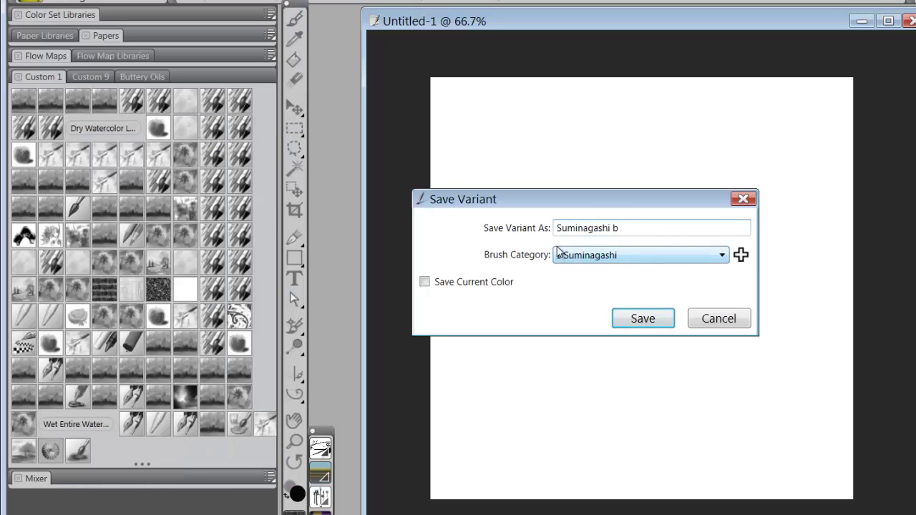
click(711, 321)
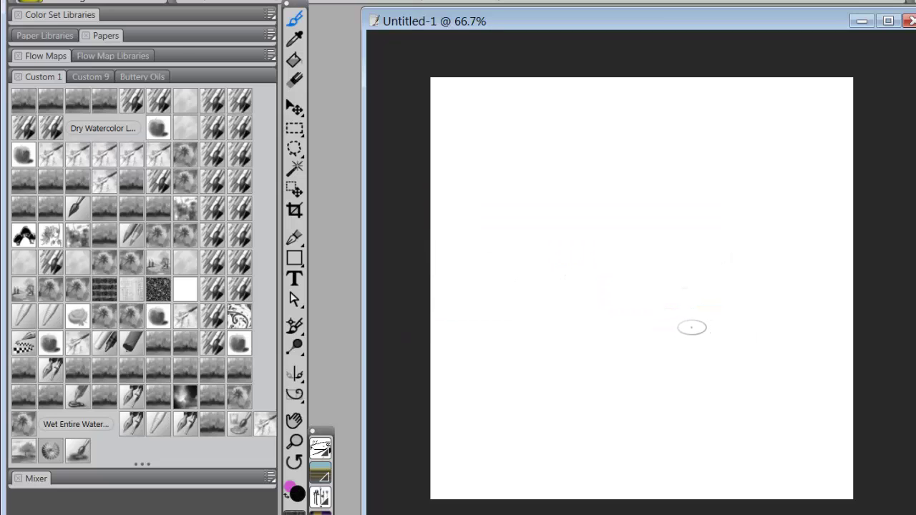
key(ctrl+shift+s)
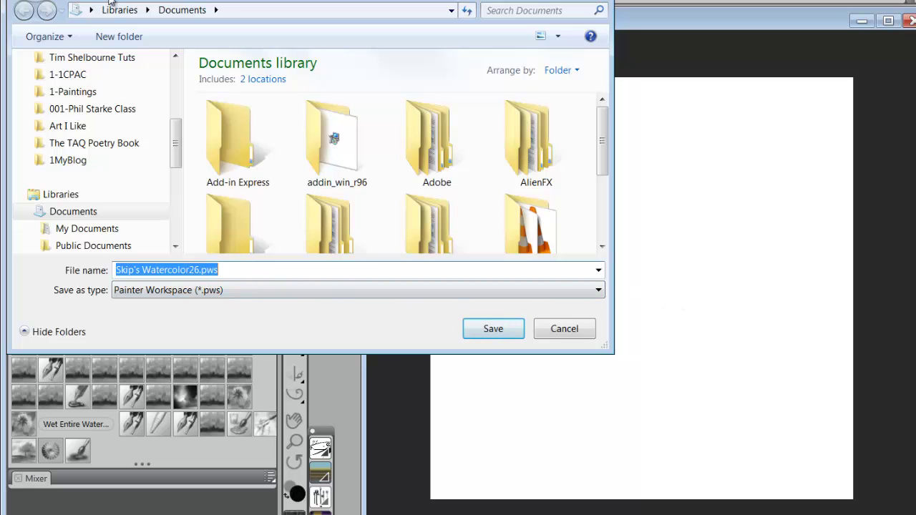
click(562, 328)
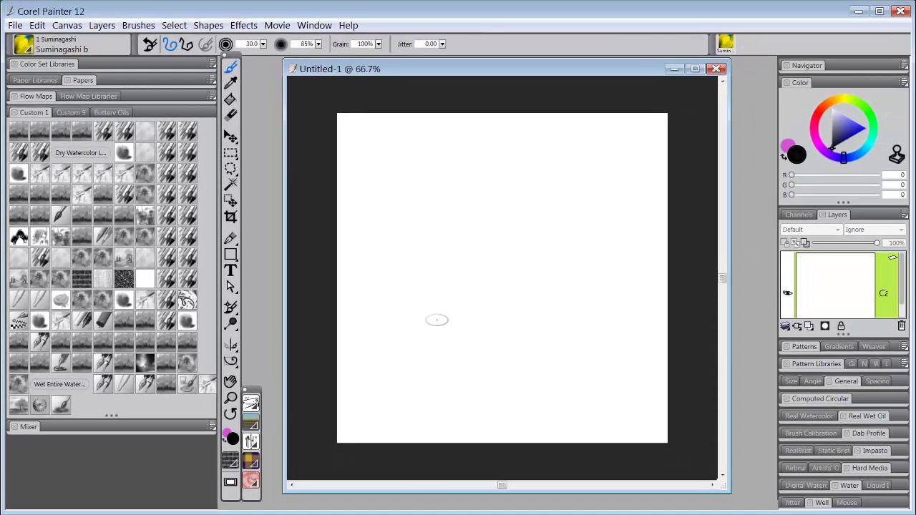
Step: Test the Hides Panels shortcut by hiding all panels and restoring them
key(Tab)
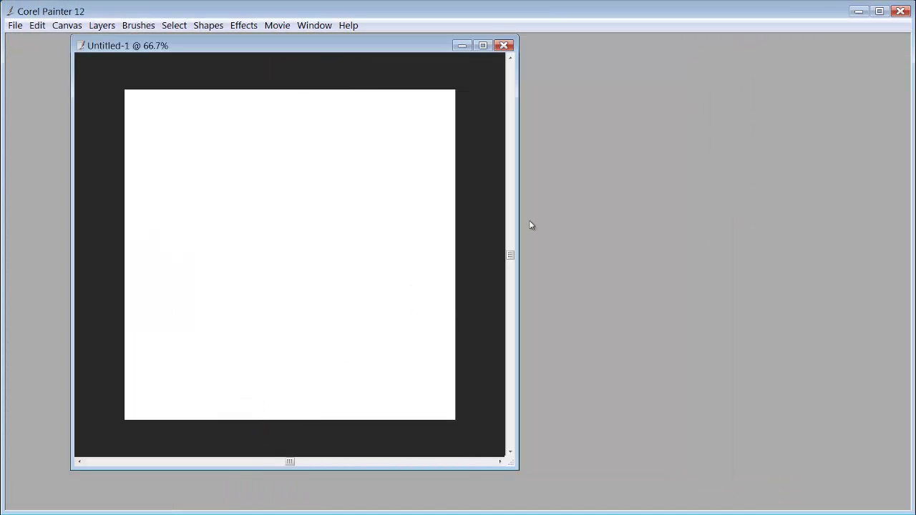
key(Tab)
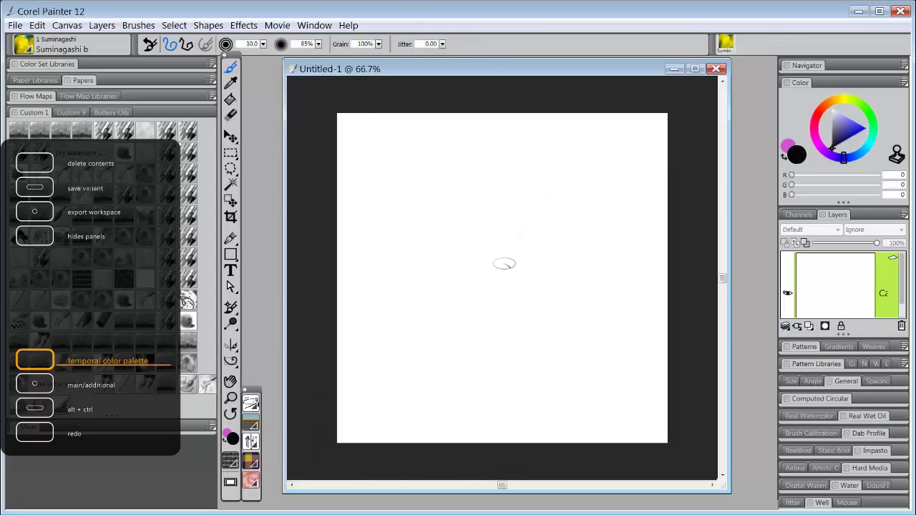
Step: Display the temporal color palette over the canvas and swap the main and additional colors back and forth between black and magenta
key(ctrl+alt+1)
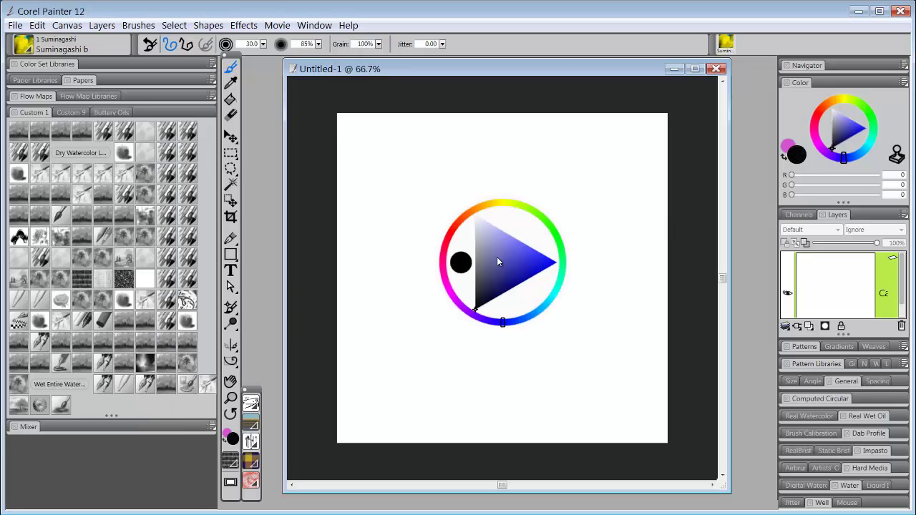
click(450, 292)
click(516, 254)
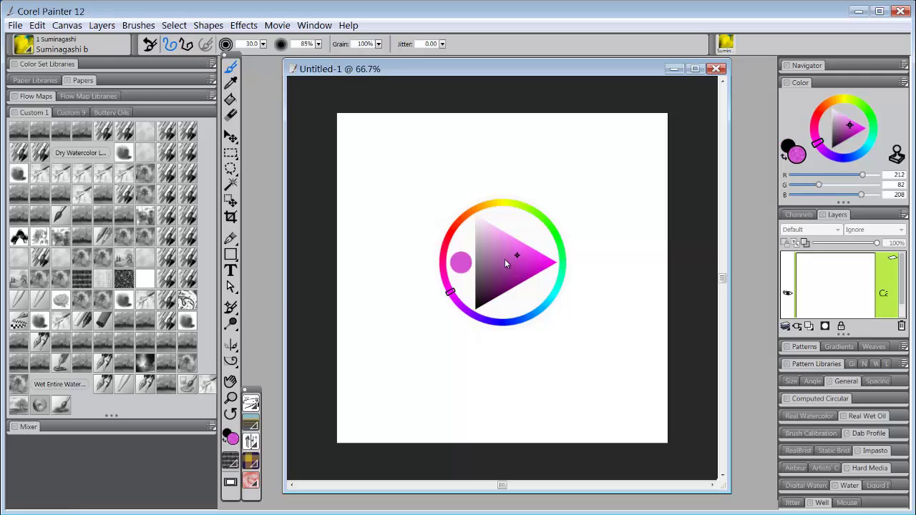
key(shift+x)
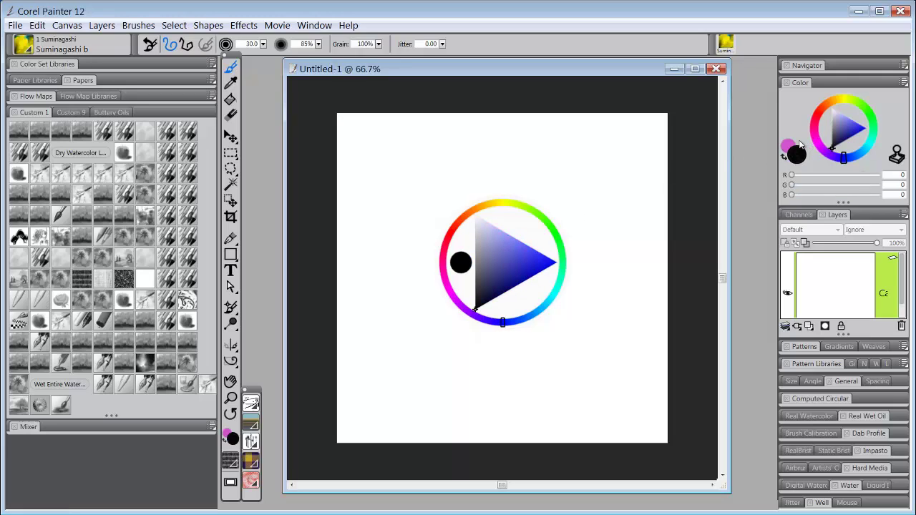
key(shift+x)
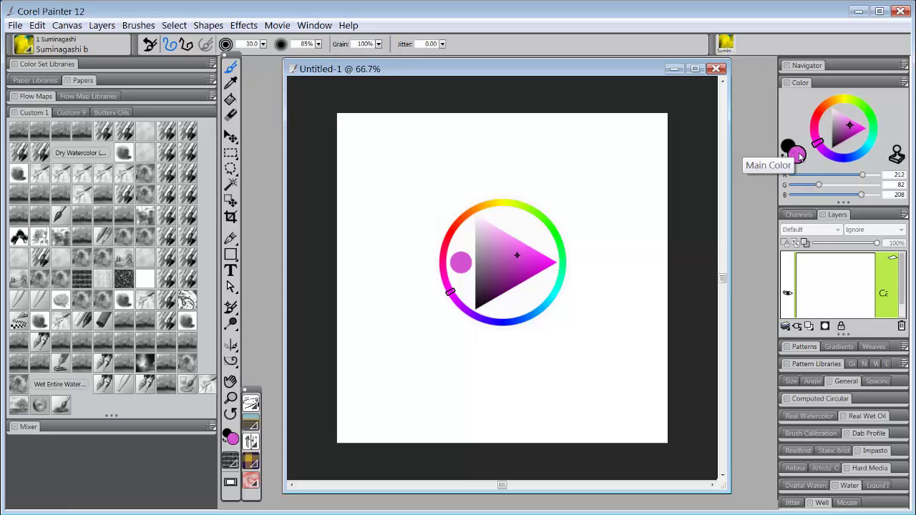
key(shift+x)
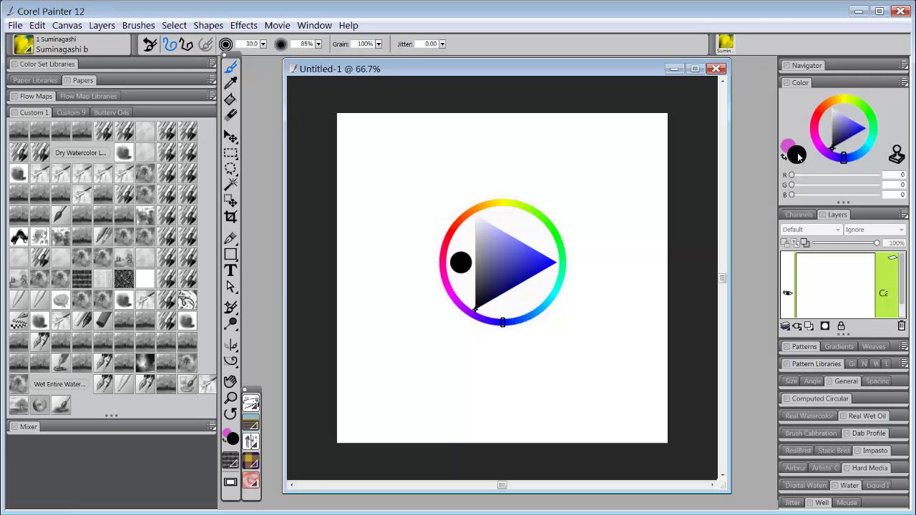
Step: Swap the main and additional colors twice, ending on black, and dismiss the temporal color palette
key(shift+x)
key(shift+x)
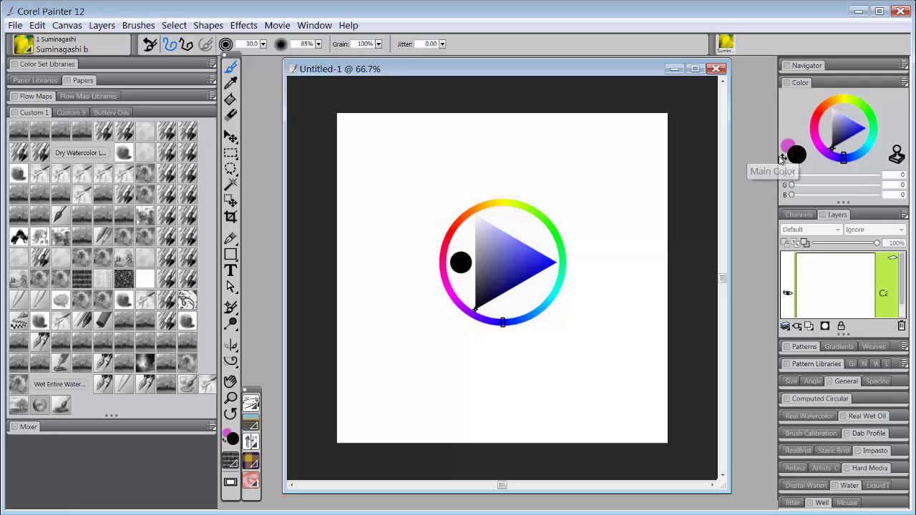
click(614, 228)
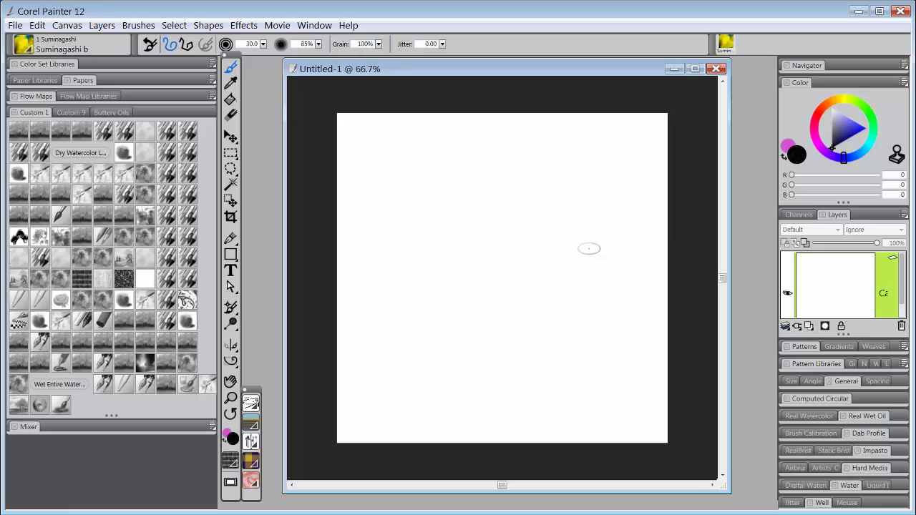
Step: Test the Alt + Ctrl shortcut by adjusting the brush's radius, opacity, squeeze and angle directly on the canvas
drag(504, 262, 510, 277)
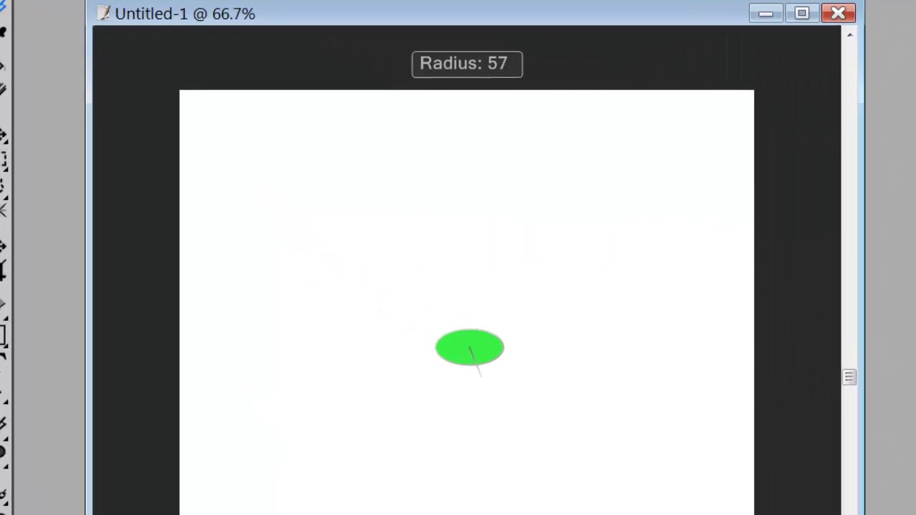
drag(481, 376, 487, 414)
mouse_move(474, 472)
mouse_down()
mouse_move(489, 514)
mouse_move(470, 461)
mouse_move(474, 514)
mouse_up()
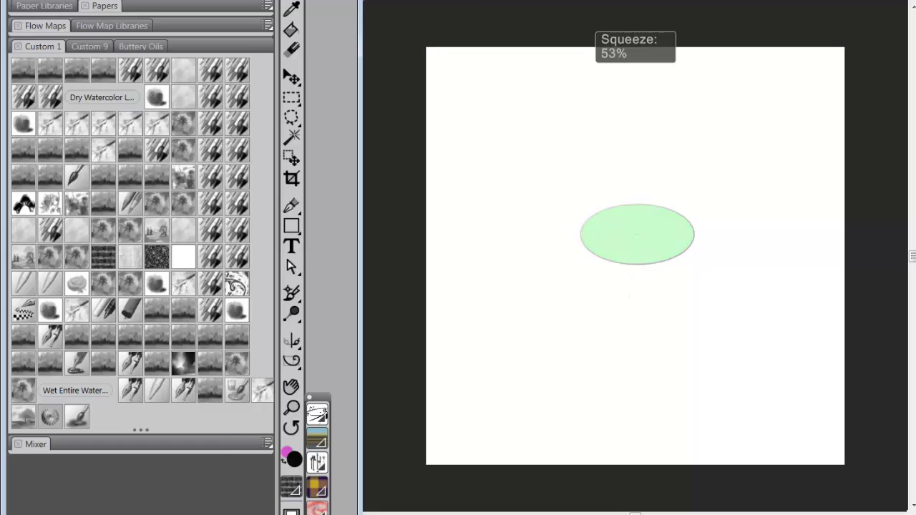
key(ctrl+alt)
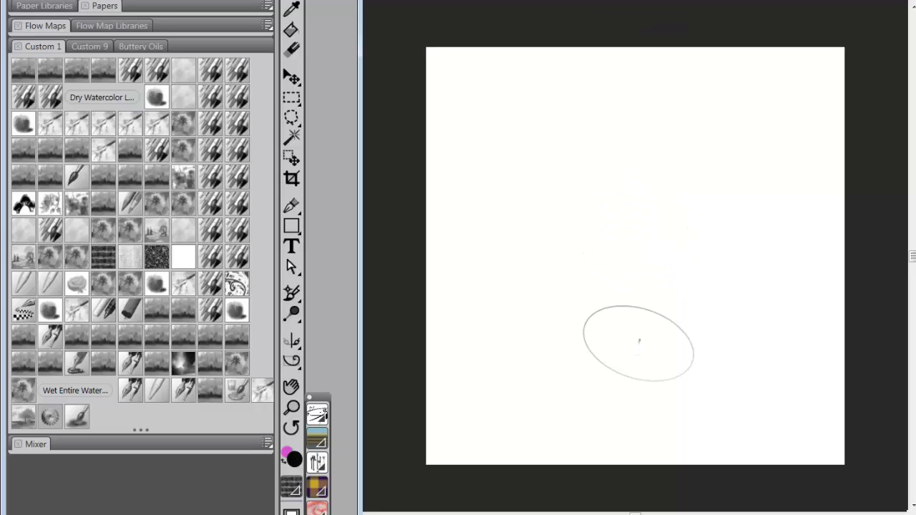
Step: Paint swirling gray Suminagashi strokes on the canvas, and test the Redo shortcut by repeatedly undoing and redoing the last stroke
mouse_move(667, 146)
mouse_down()
mouse_move(618, 190)
mouse_move(668, 241)
mouse_move(613, 229)
mouse_move(705, 137)
mouse_move(720, 160)
mouse_move(552, 399)
mouse_move(705, 206)
mouse_move(598, 433)
mouse_move(687, 265)
mouse_move(726, 343)
mouse_move(828, 133)
mouse_up()
mouse_move(733, 208)
mouse_down()
mouse_move(669, 270)
mouse_move(759, 222)
mouse_move(673, 315)
mouse_move(662, 290)
mouse_move(690, 214)
mouse_up()
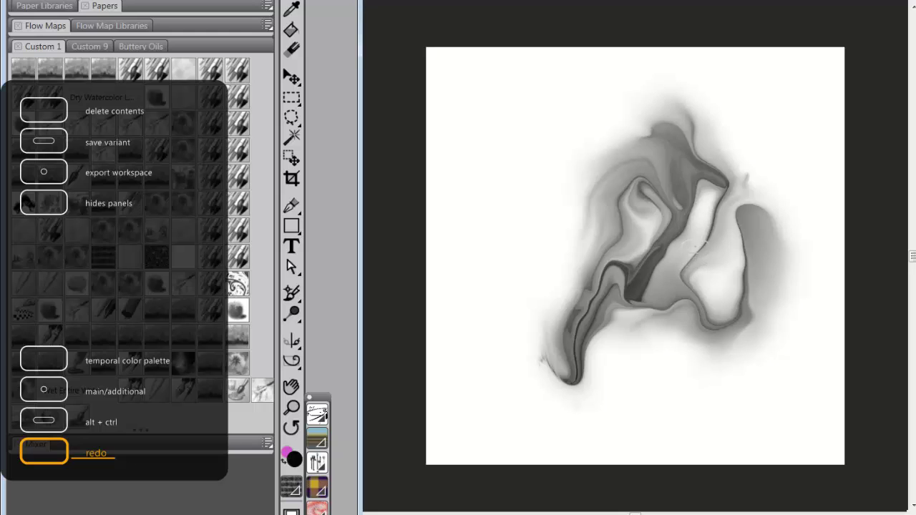
key(ctrl+z)
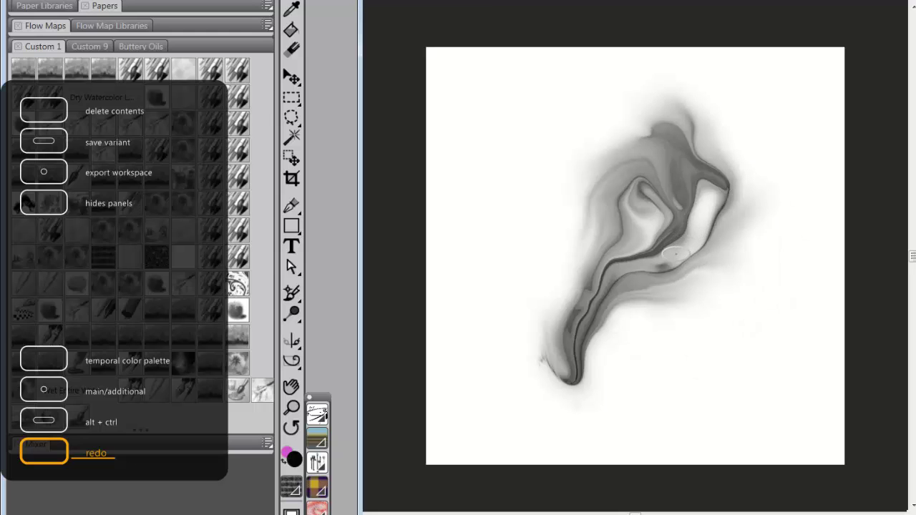
key(ctrl+y)
key(ctrl+z)
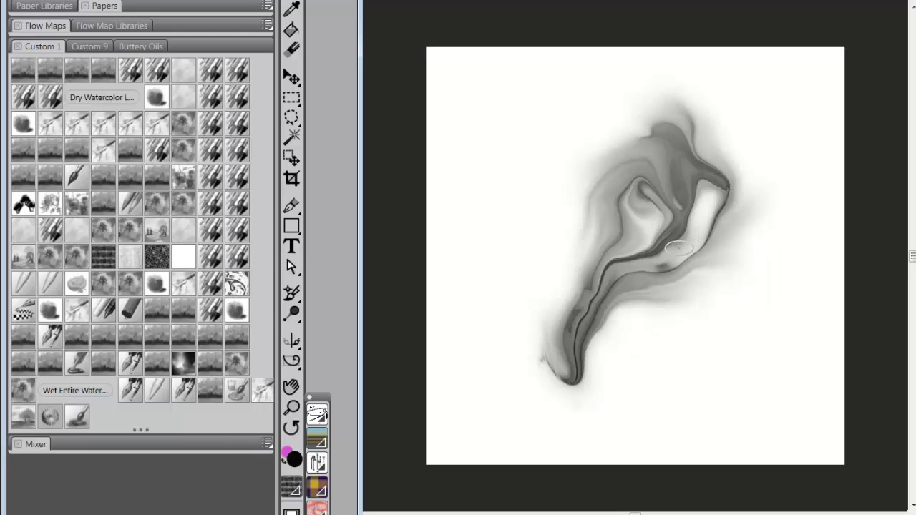
key(ctrl+y)
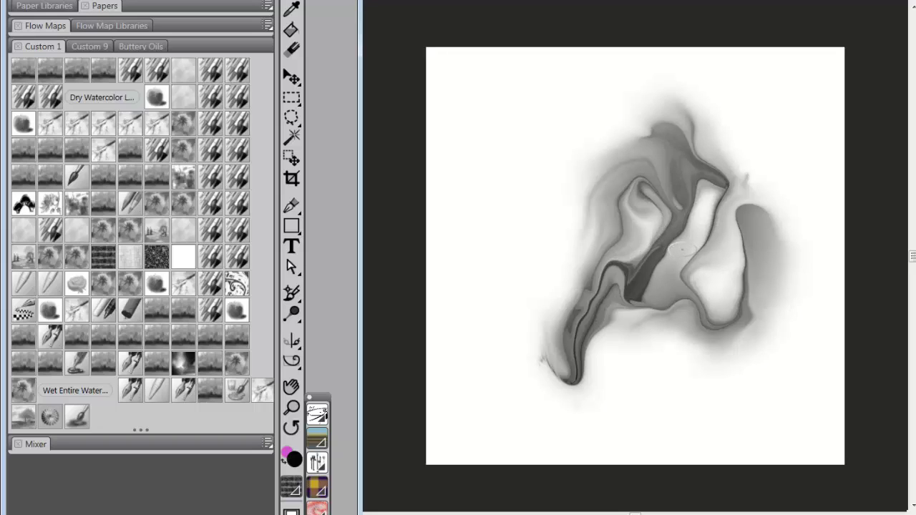